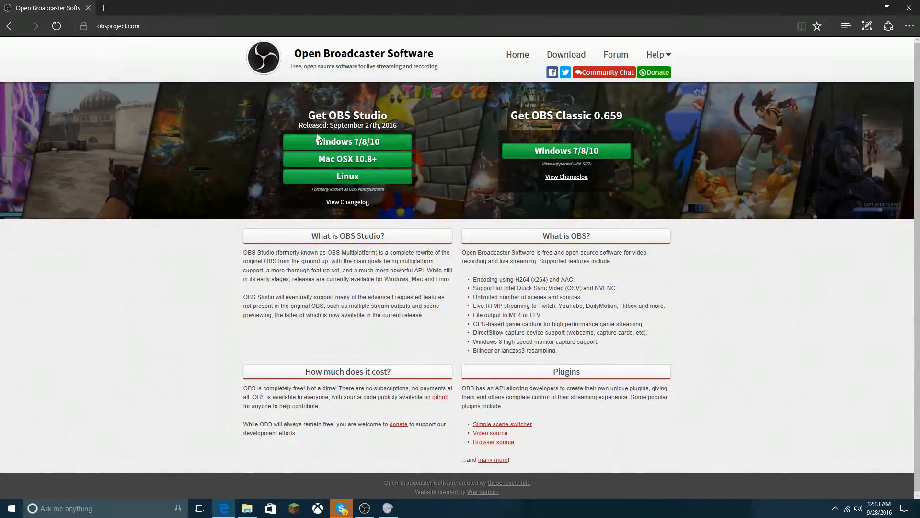
# - Download the OBS Studio installer for Windows 7/8/10 and save the file
pyautogui.click(360, 148)
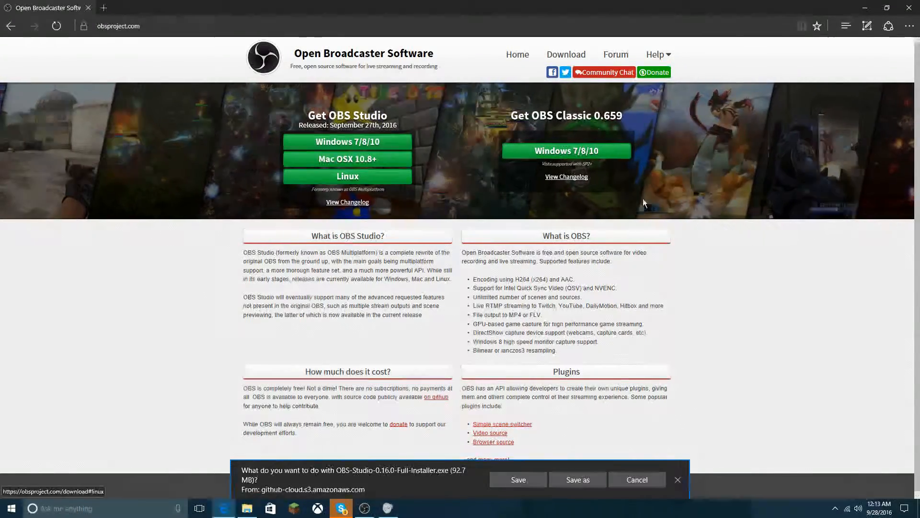
pyautogui.click(509, 481)
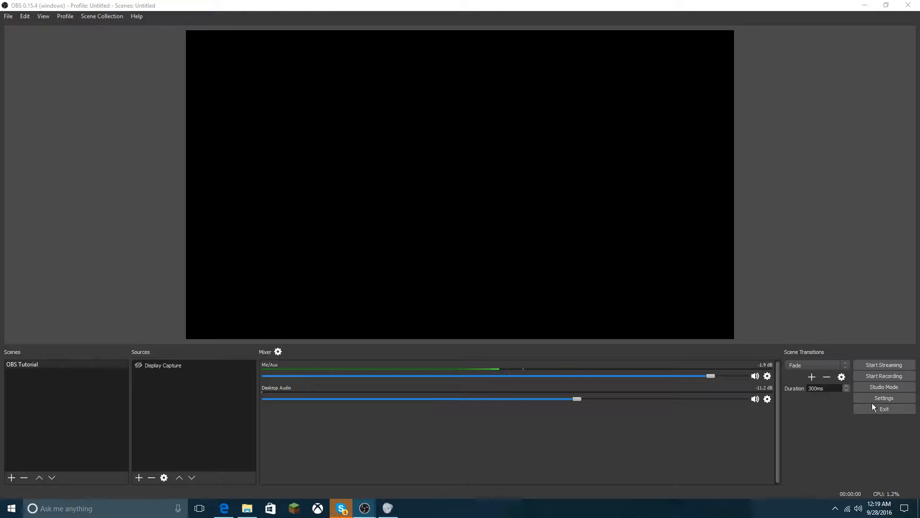
# - Open the OBS settings and choose English as the interface language
pyautogui.click(884, 398)
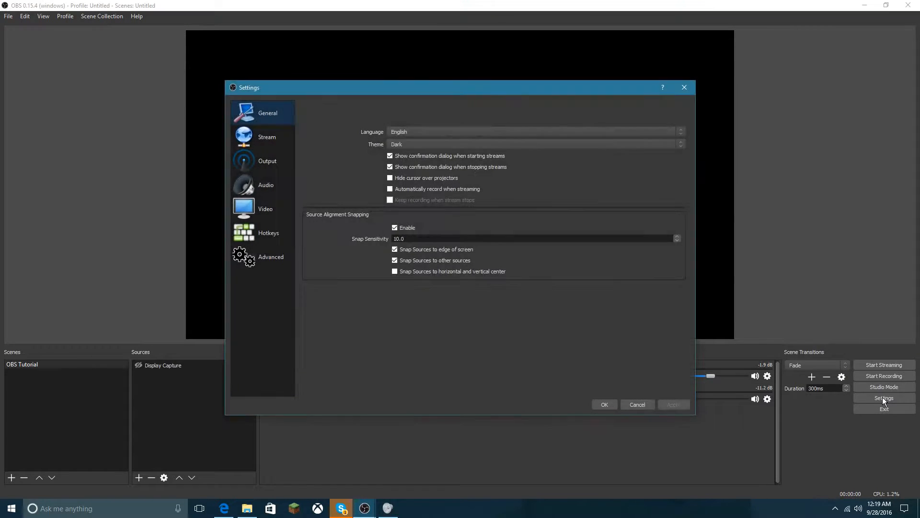
pyautogui.click(410, 130)
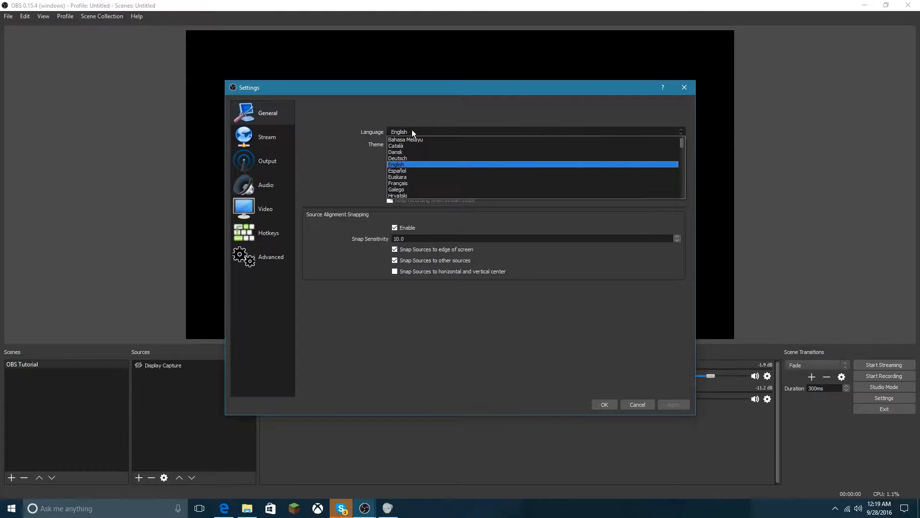
pyautogui.click(416, 164)
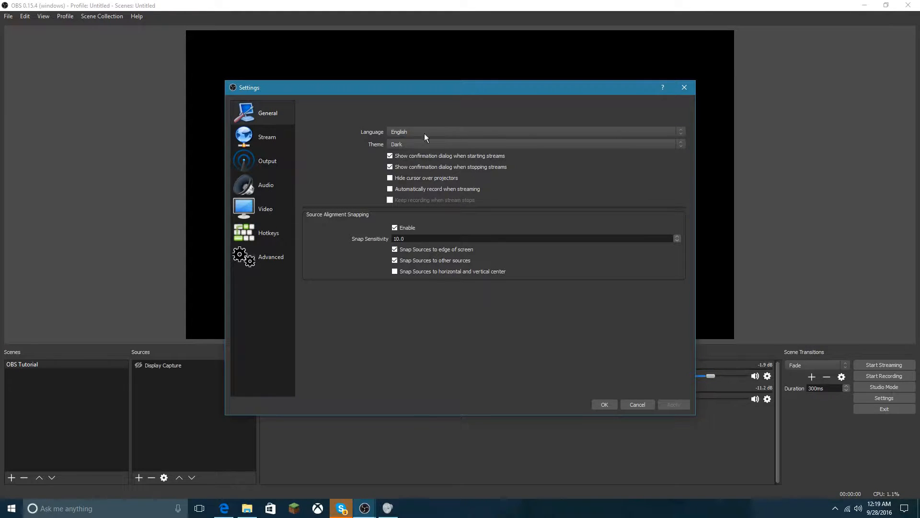
# - Try the Default interface theme, return to the Dark theme and apply the general settings
pyautogui.click(423, 145)
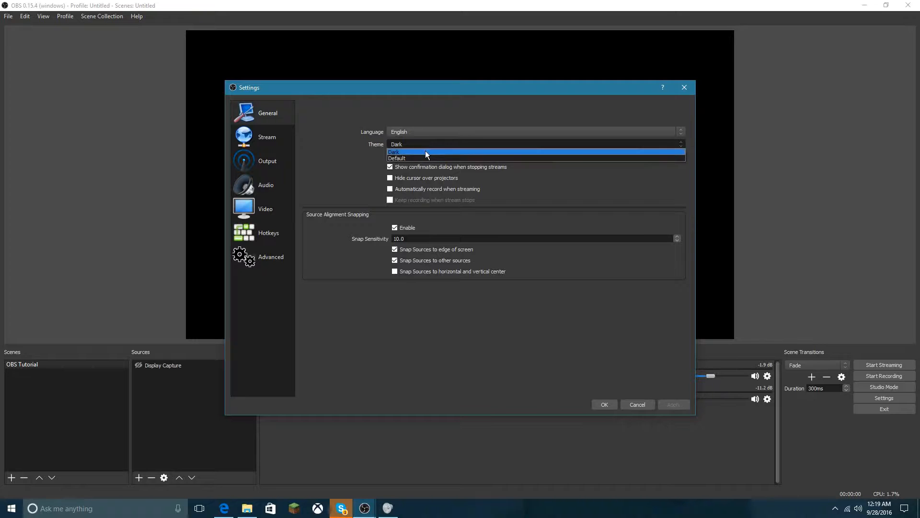
pyautogui.click(433, 157)
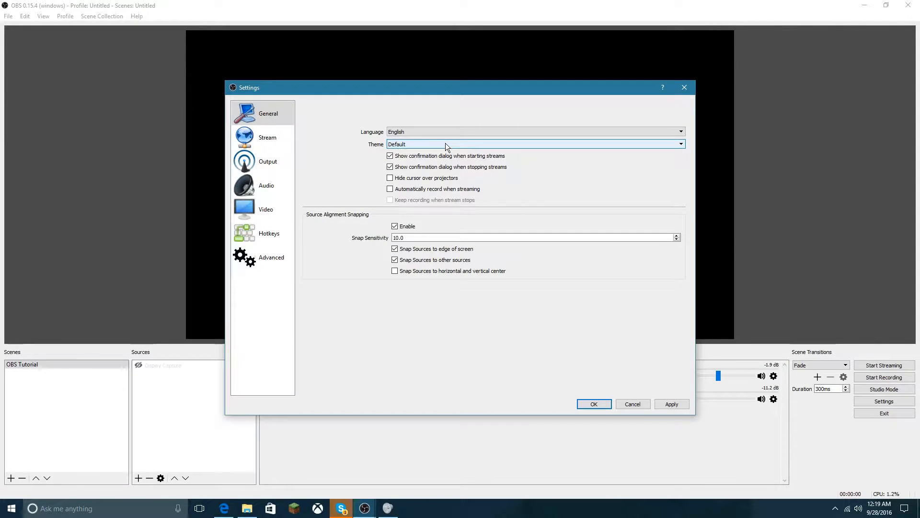
pyautogui.click(444, 143)
pyautogui.click(450, 149)
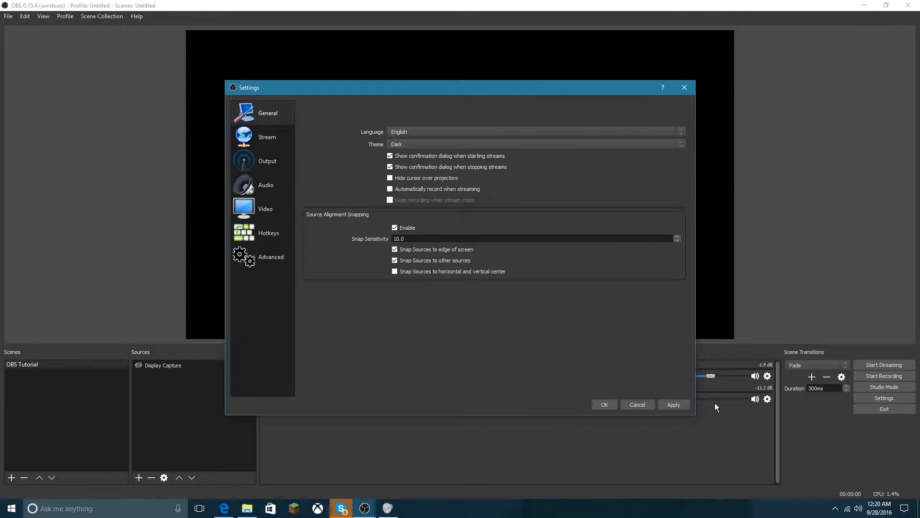
pyautogui.click(674, 404)
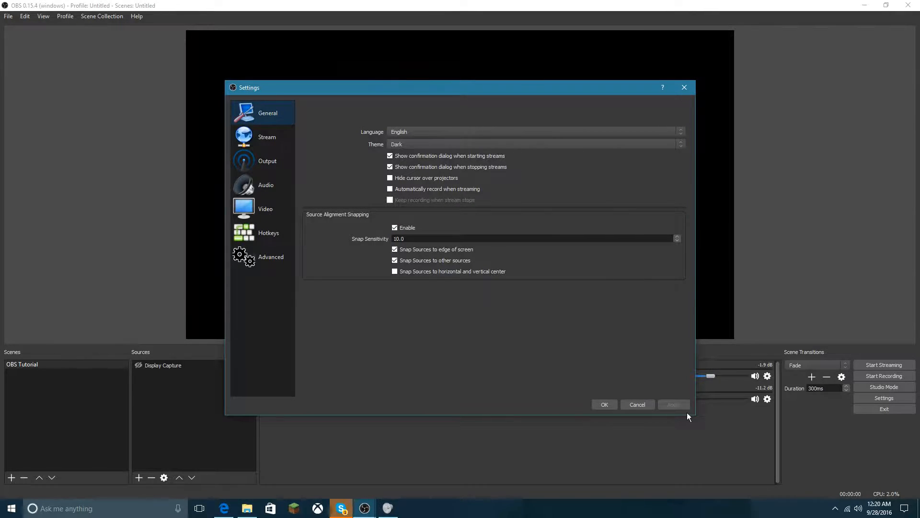
# - Select Streaming Services as the stream type in the stream settings
pyautogui.click(252, 143)
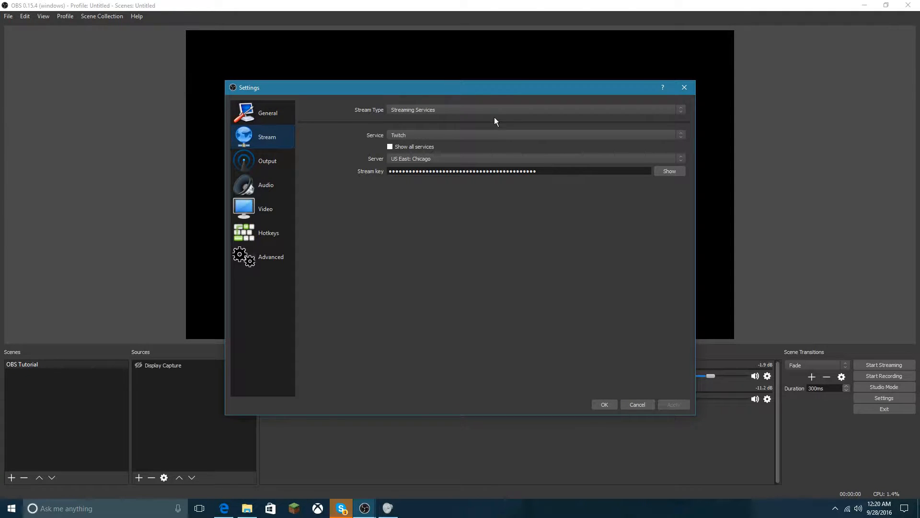
pyautogui.click(438, 111)
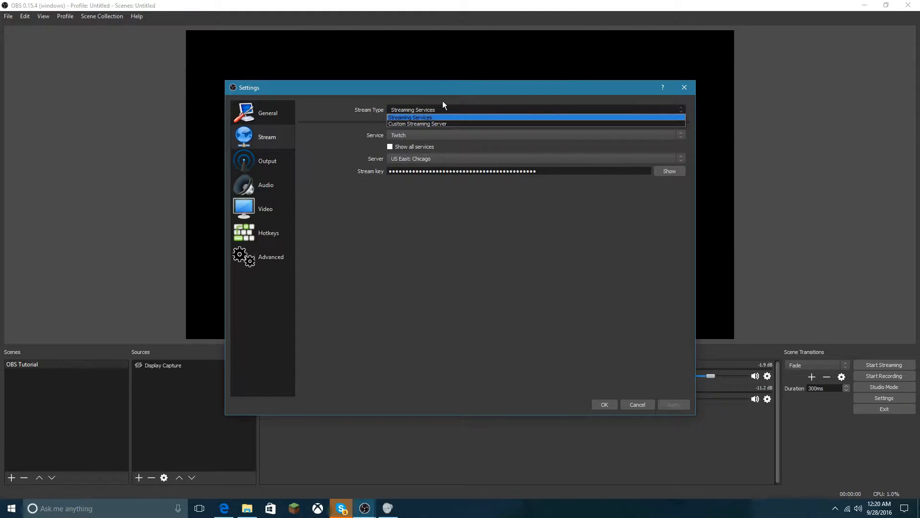
pyautogui.click(434, 115)
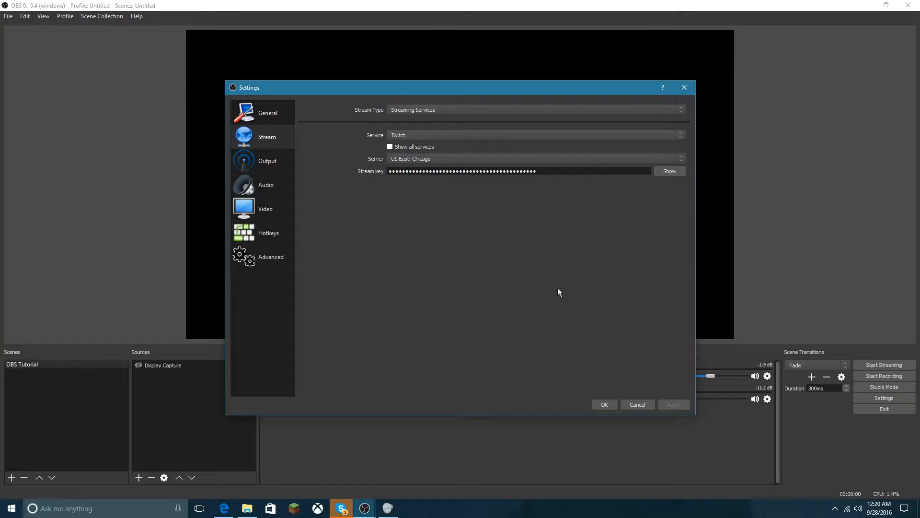
# - Review the output settings and browse the folders available for the recording path without choosing one
pyautogui.click(291, 163)
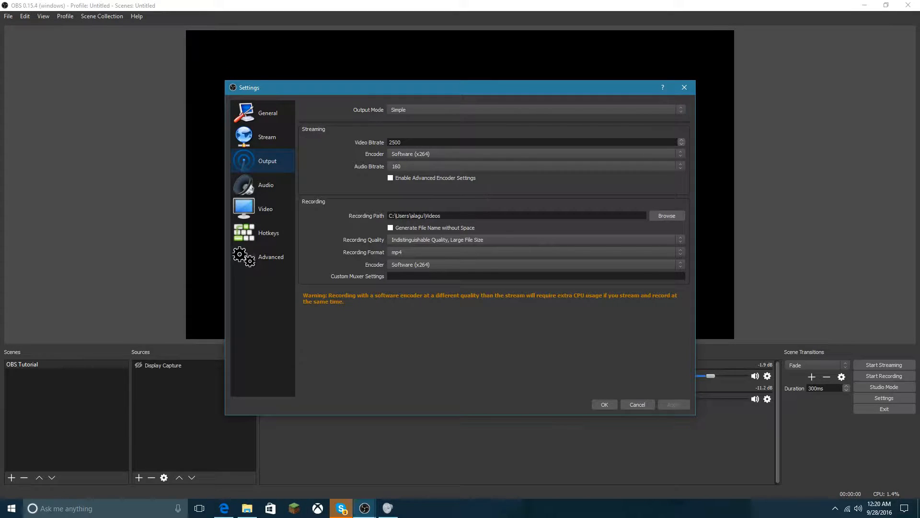
pyautogui.click(654, 217)
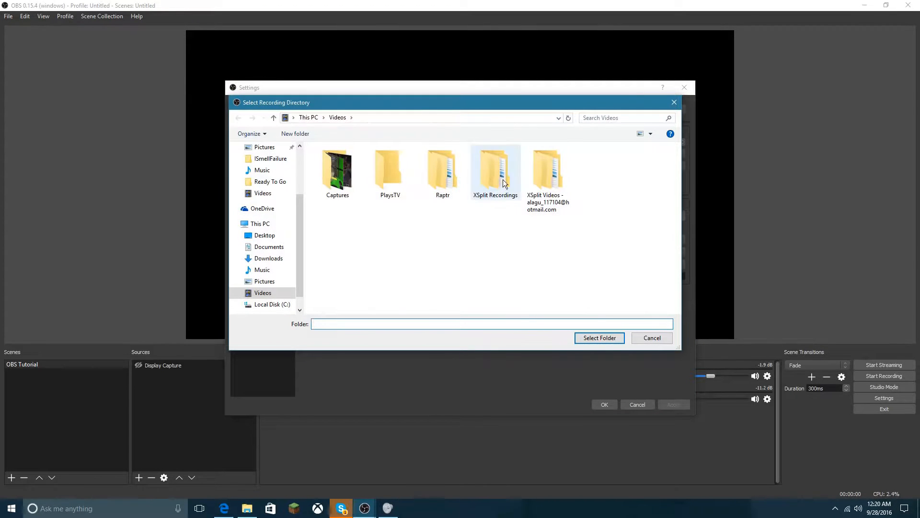
pyautogui.click(673, 102)
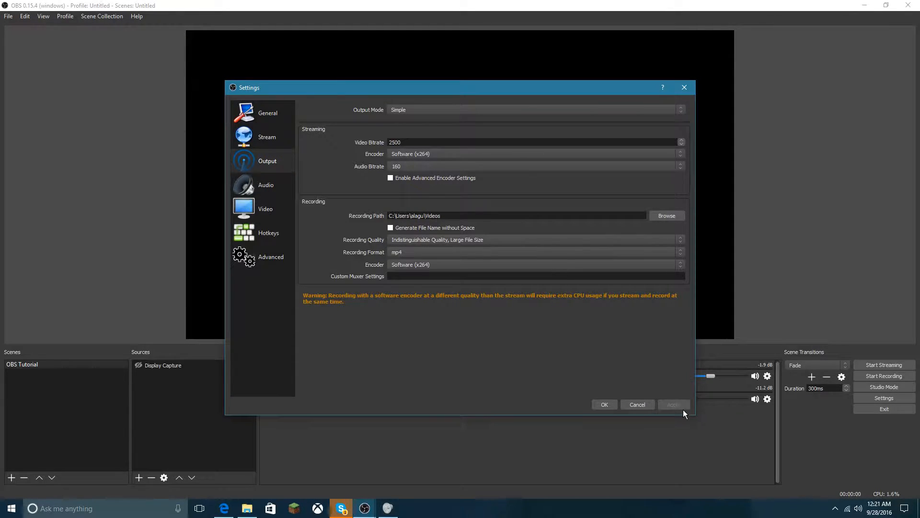
# - Examine the audio settings and the devices offered for desktop audio and the first microphone/auxiliary input
pyautogui.click(272, 189)
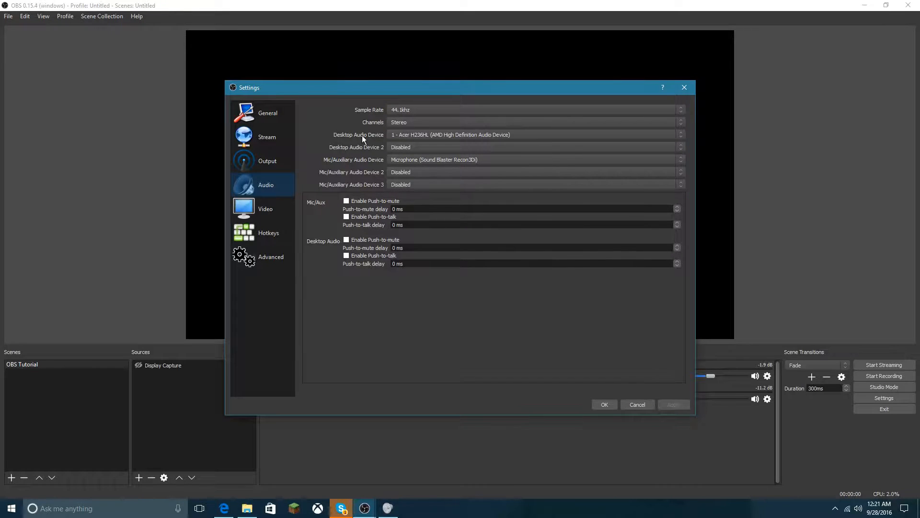
pyautogui.click(403, 136)
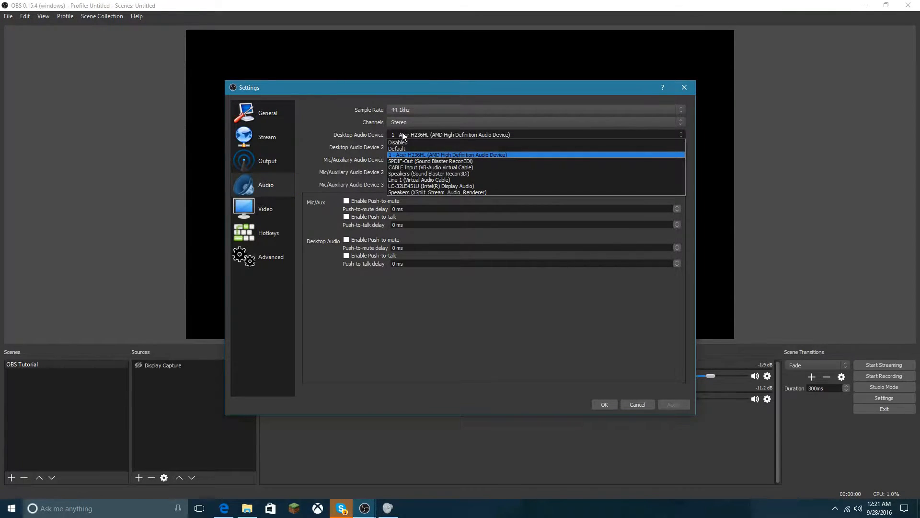
pyautogui.click(402, 136)
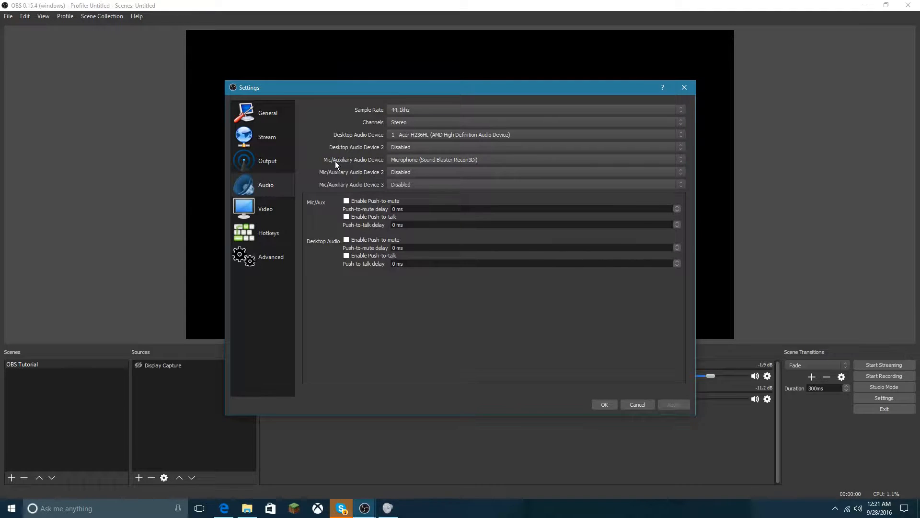
pyautogui.click(412, 162)
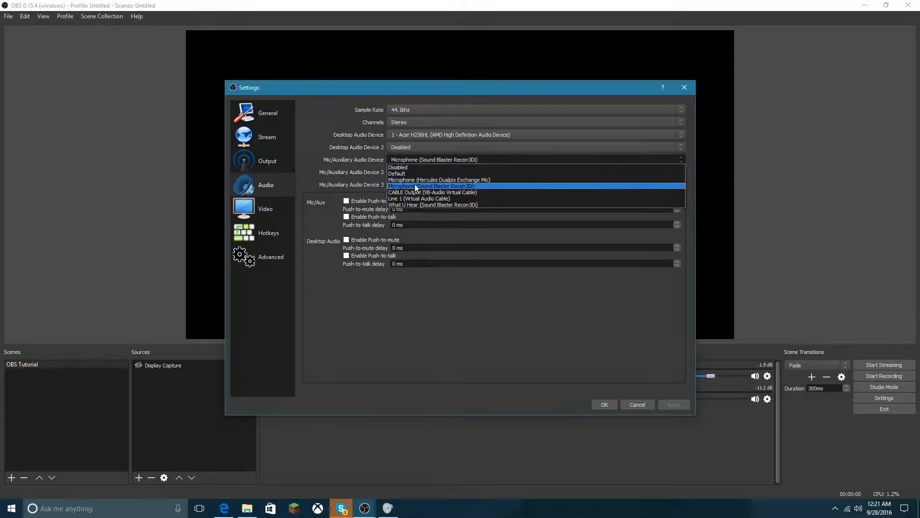
pyautogui.click(467, 170)
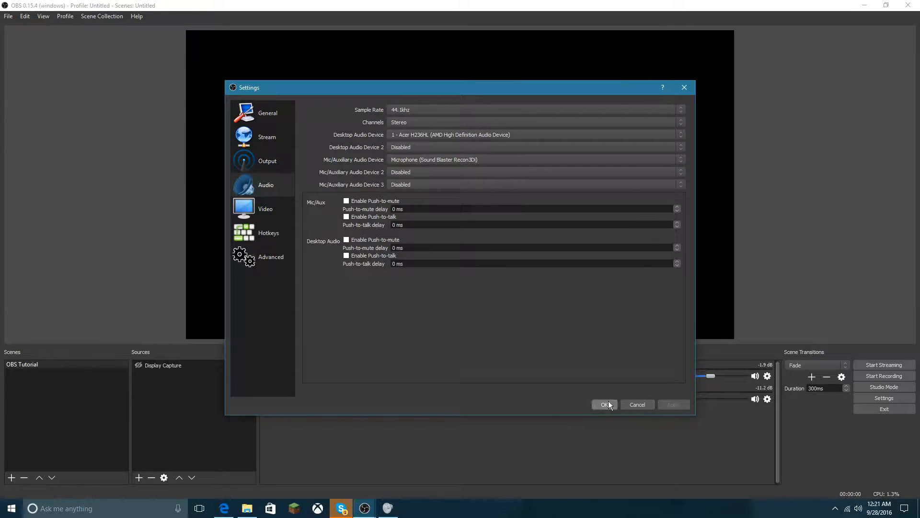
# - Examine the video settings for resolution, downscale filter and common FPS values
pyautogui.click(237, 210)
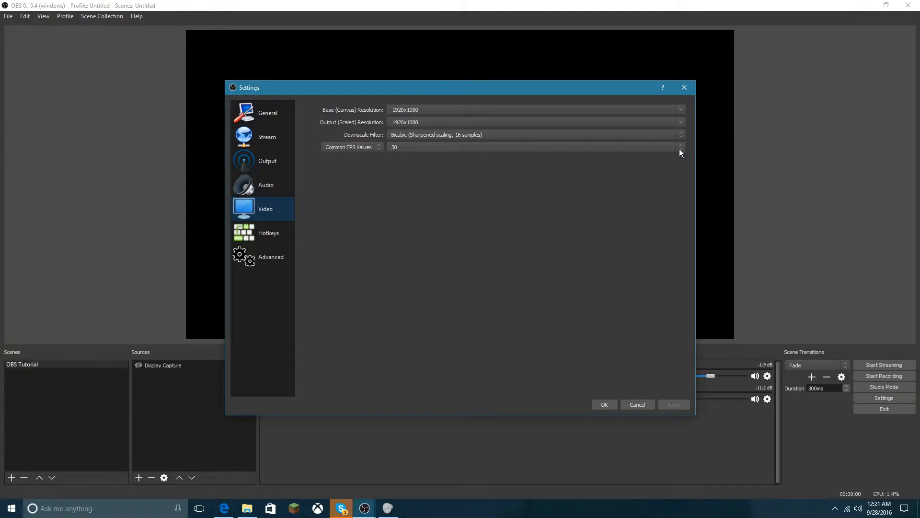
pyautogui.click(403, 145)
pyautogui.click(414, 147)
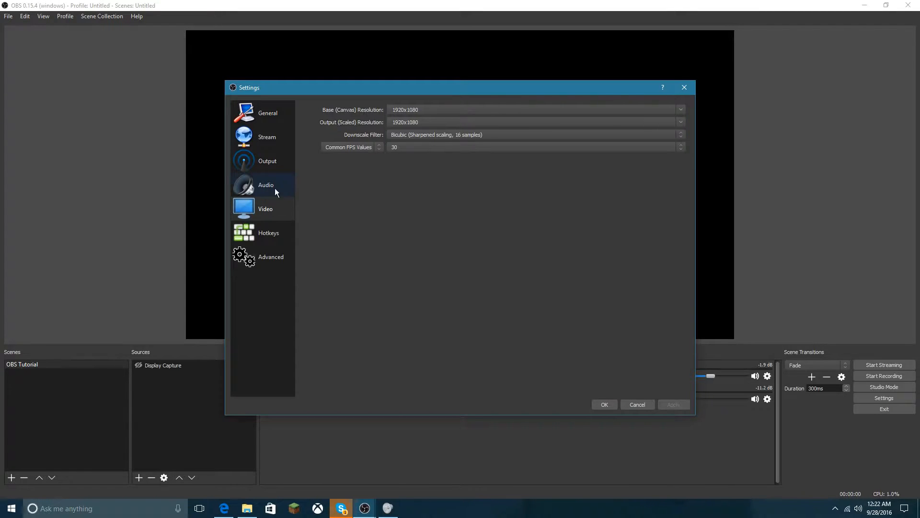
# - Try Ctrl + Home as the Start Recording hotkey, set it back to Home and accept the settings
pyautogui.click(278, 239)
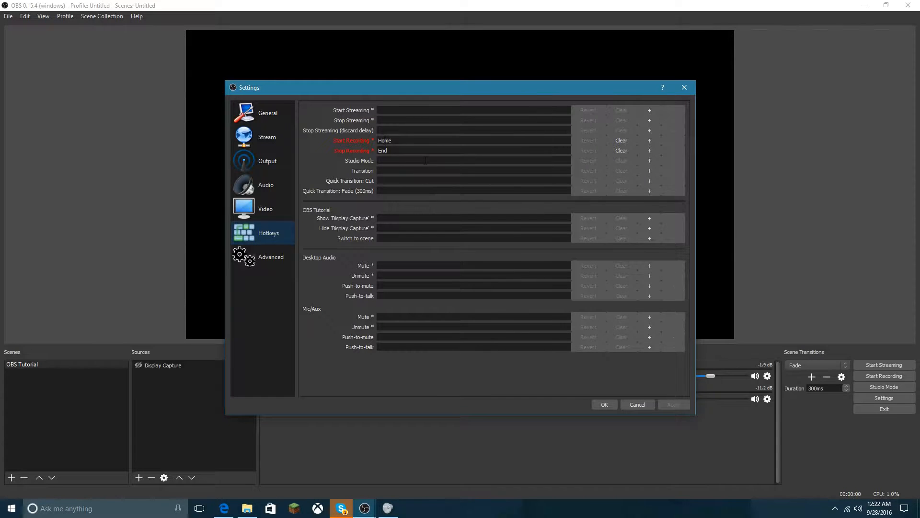
pyautogui.press('ctrl')
pyautogui.hotkey('ctrl', 'Home')
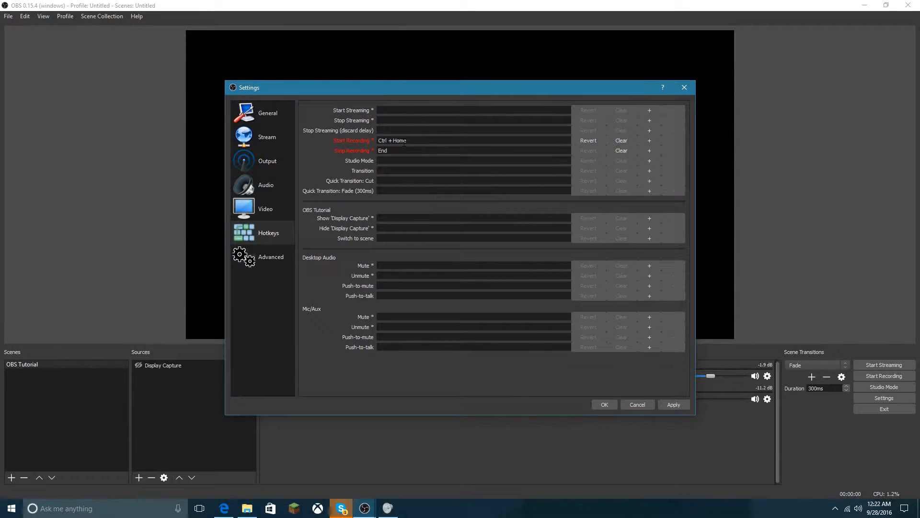
pyautogui.press('Home')
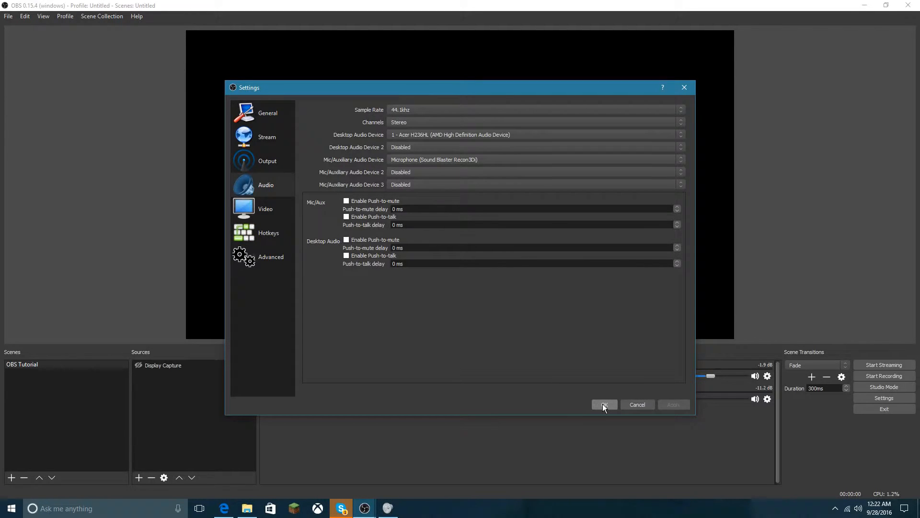
pyautogui.click(602, 403)
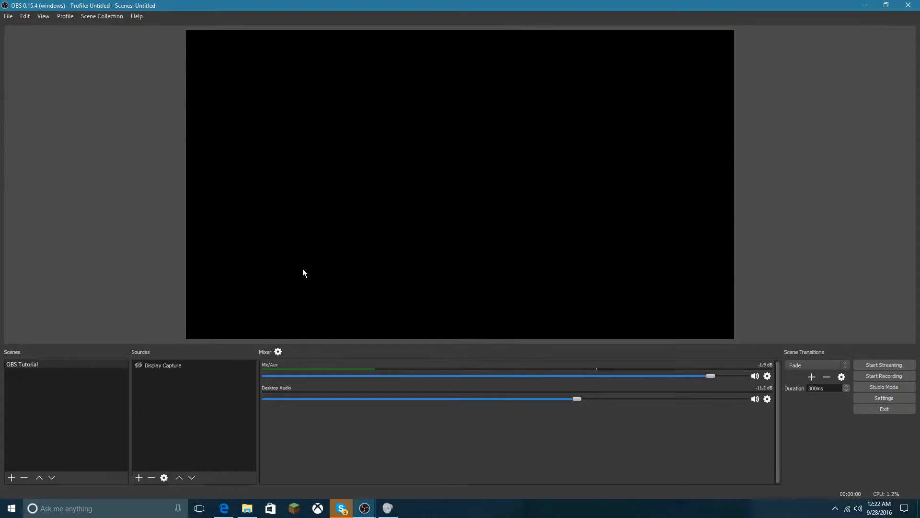
# - Add a new scene named Tutorial
pyautogui.click(77, 437)
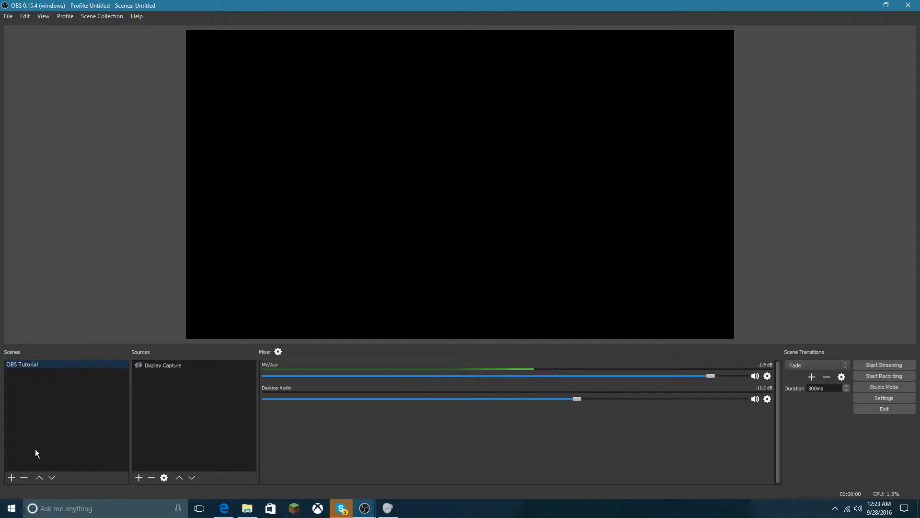
pyautogui.click(11, 478)
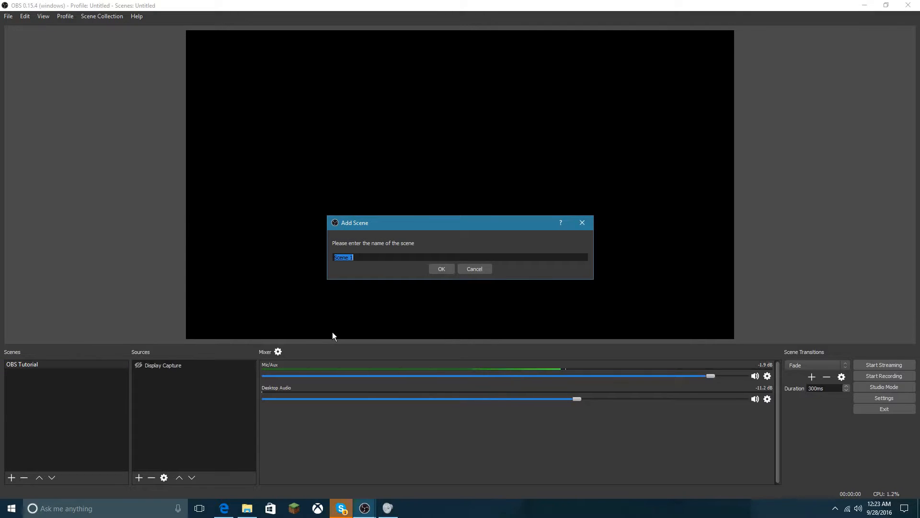
pyautogui.write('Tutorial')
pyautogui.press('Return')
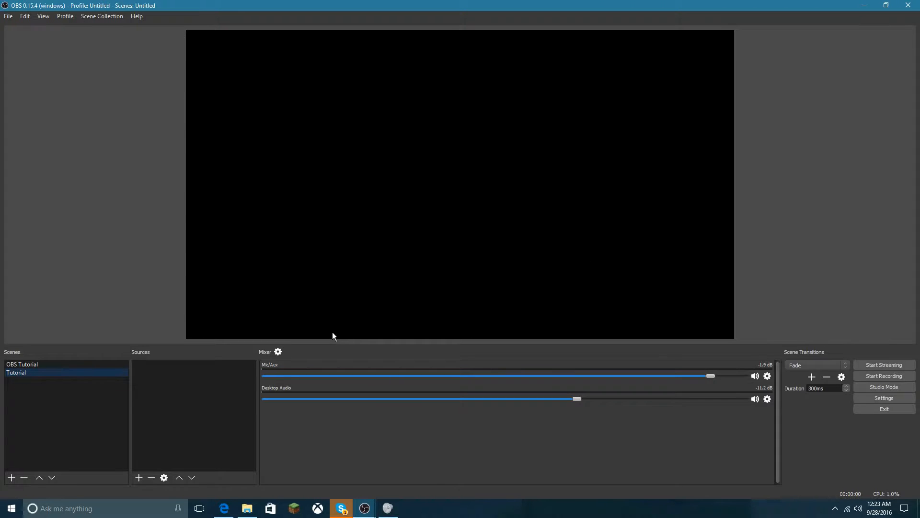
# - Add a new visible BrowserSource to the Tutorial scene under its default name
pyautogui.click(163, 408)
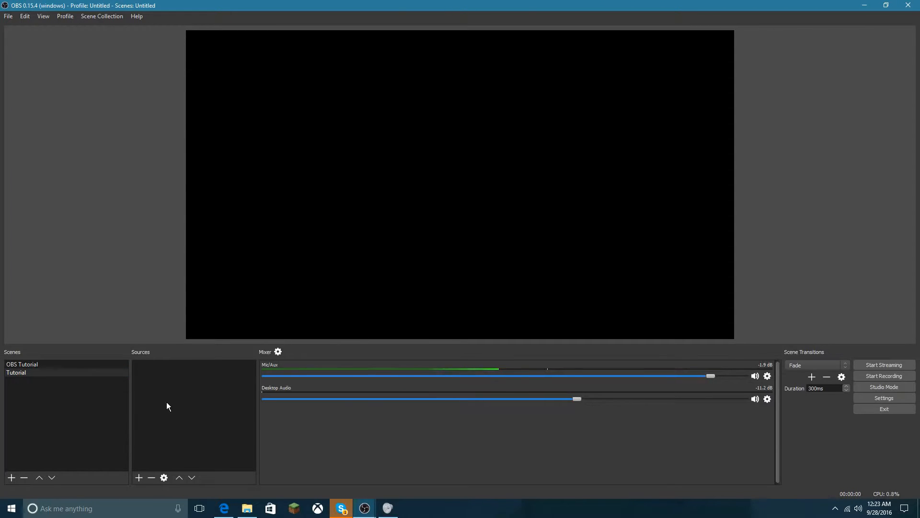
pyautogui.click(139, 477)
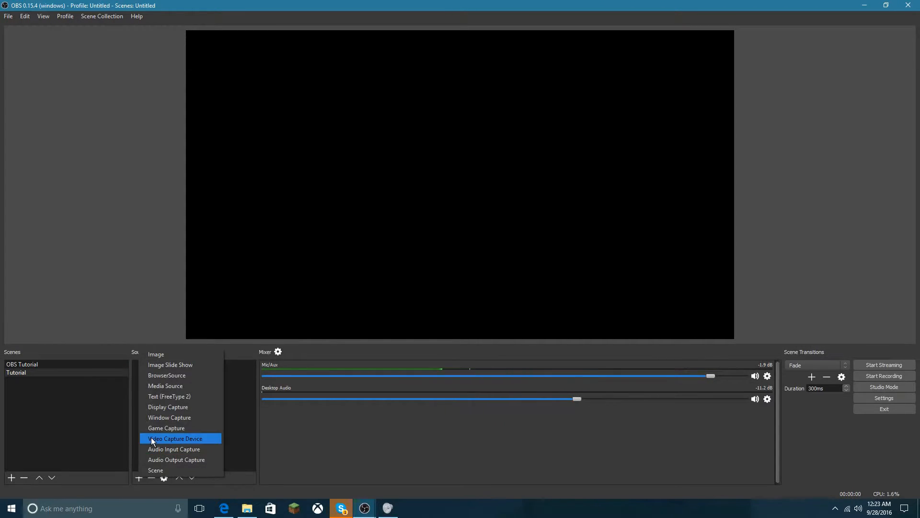
pyautogui.click(191, 380)
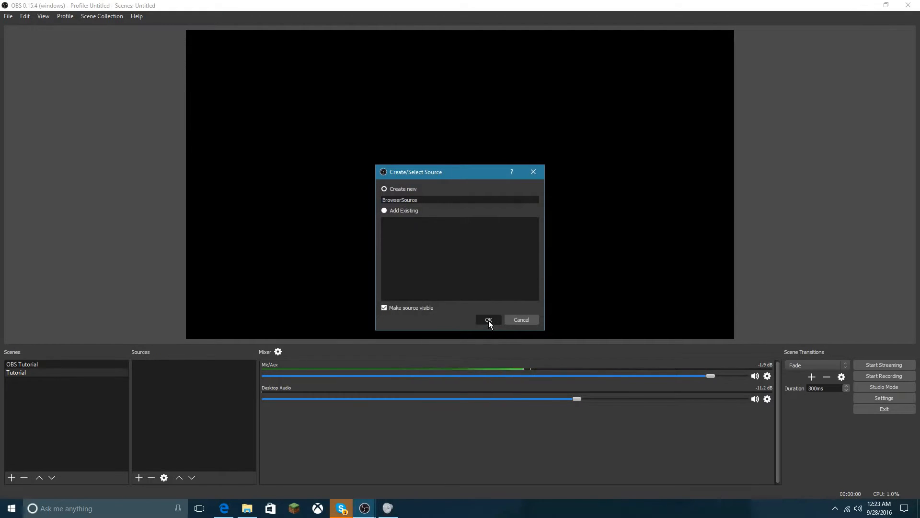
pyautogui.click(488, 320)
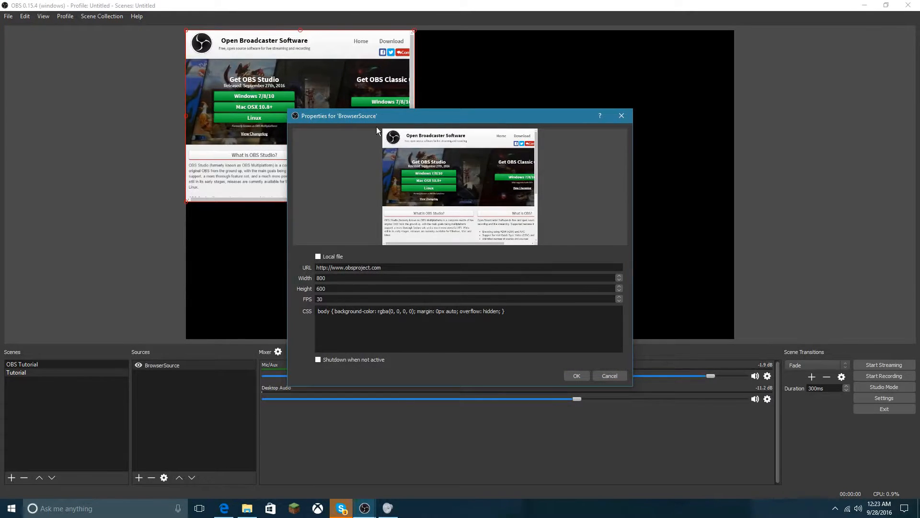
# - Move the BrowserSource properties window aside and enlarge the web page in the preview to over half the canvas width
pyautogui.moveTo(394, 116); pyautogui.dragTo(808, 135)
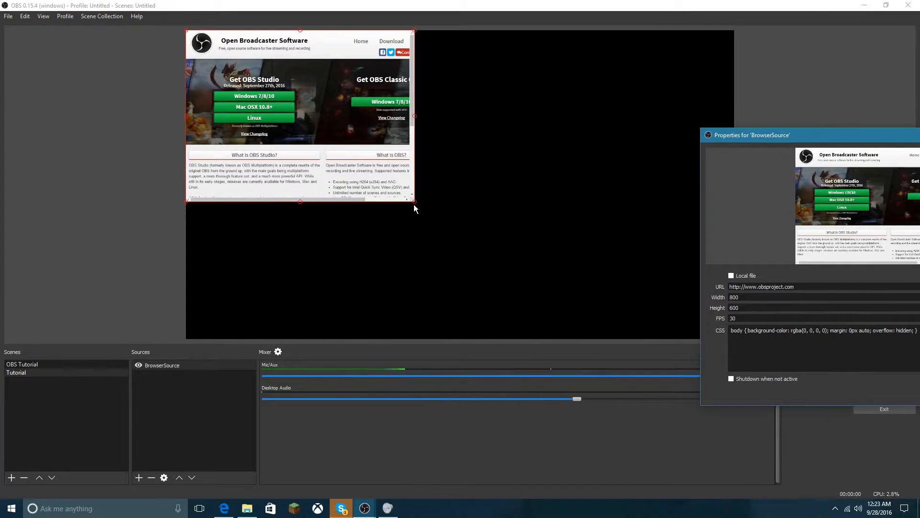
pyautogui.moveTo(415, 203); pyautogui.dragTo(525, 225)
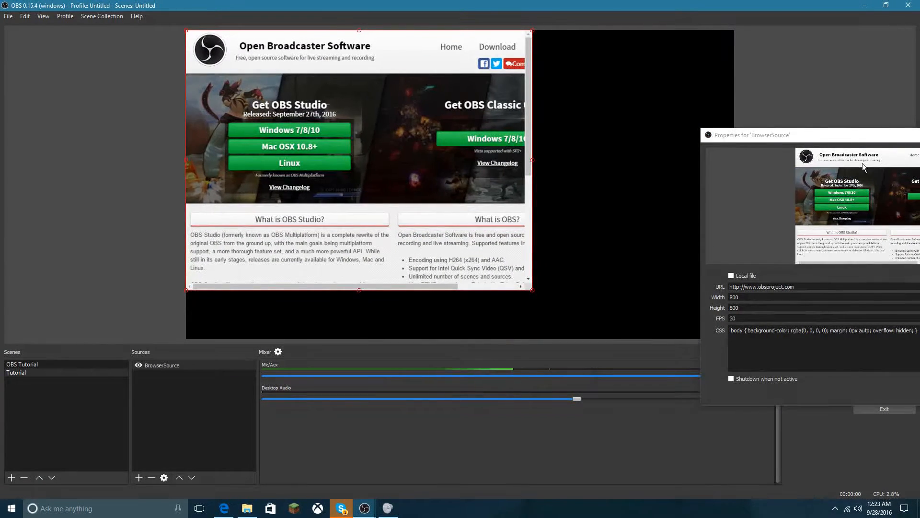
# - Close the BrowserSource properties and remove the BrowserSource from the Tutorial scene
pyautogui.moveTo(824, 135); pyautogui.dragTo(619, 181)
pyautogui.click(825, 441)
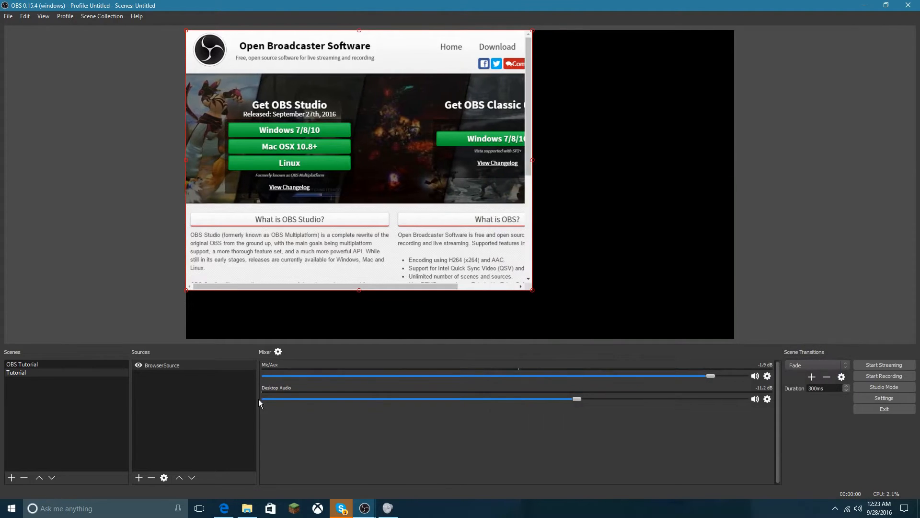
pyautogui.click(154, 477)
pyautogui.click(492, 266)
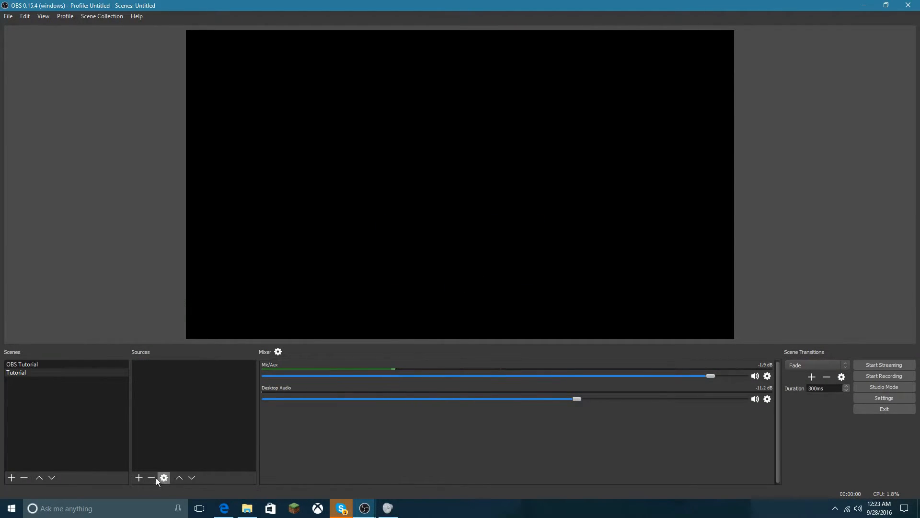
# - Add a new visible Game Capture source to the Tutorial scene under its default name
pyautogui.click(139, 477)
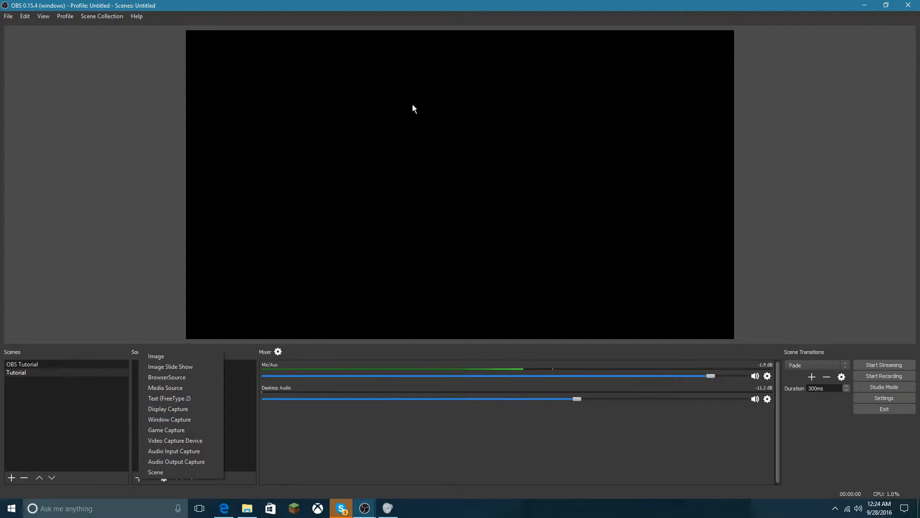
pyautogui.click(169, 430)
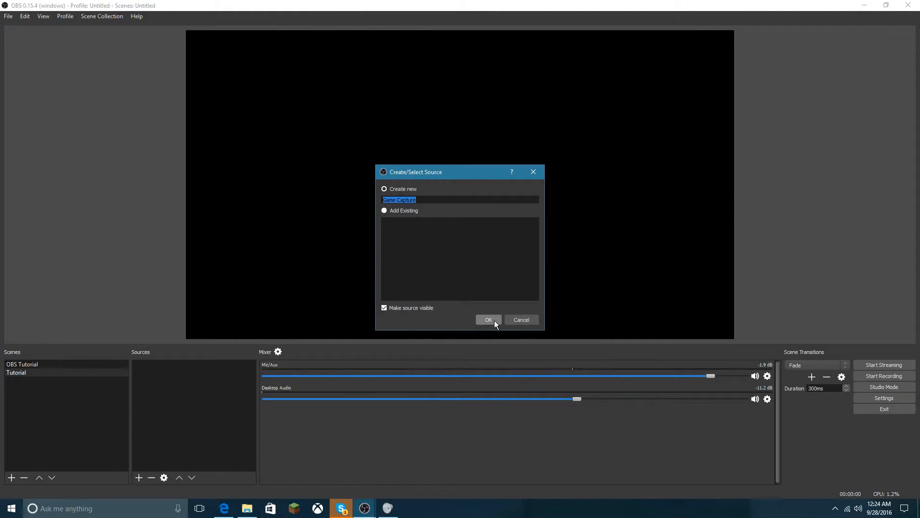
pyautogui.click(494, 320)
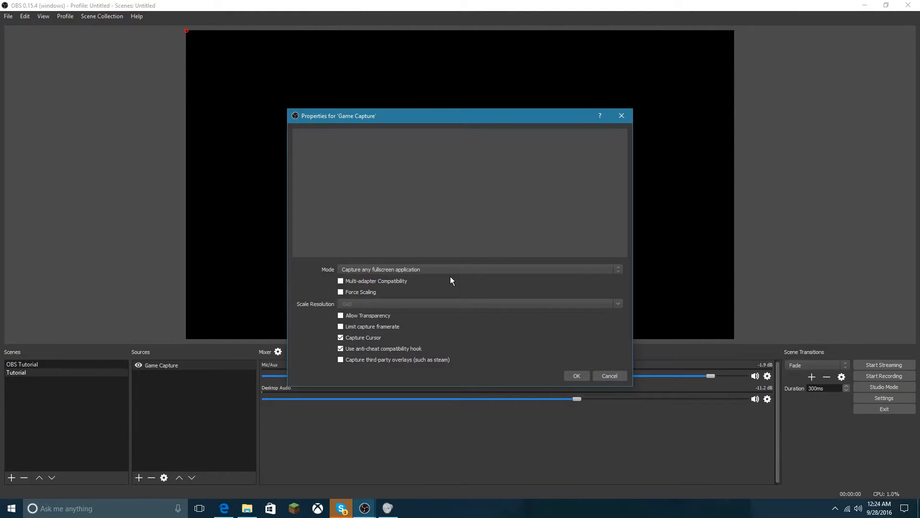
# - Try the Capture specific window mode, launch Minecraft and arrange its window beside the Game Capture properties
pyautogui.click(403, 269)
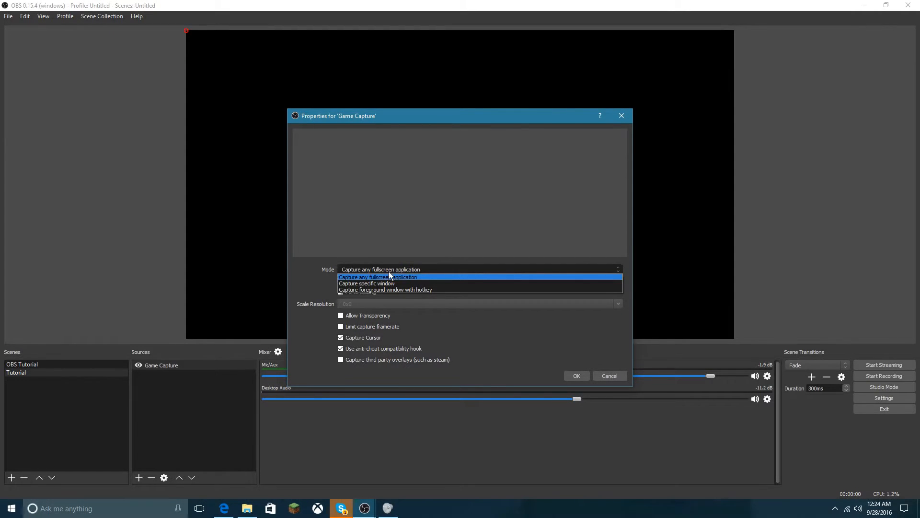
pyautogui.click(376, 284)
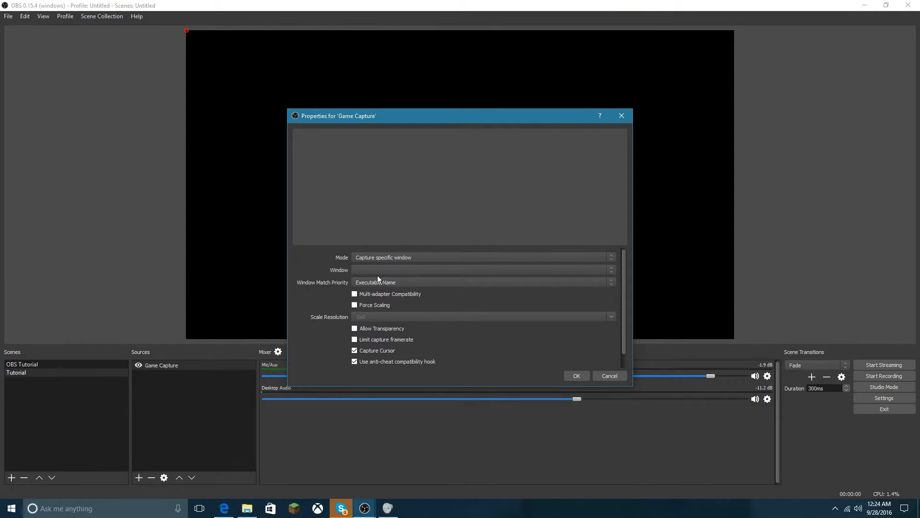
pyautogui.click(301, 512)
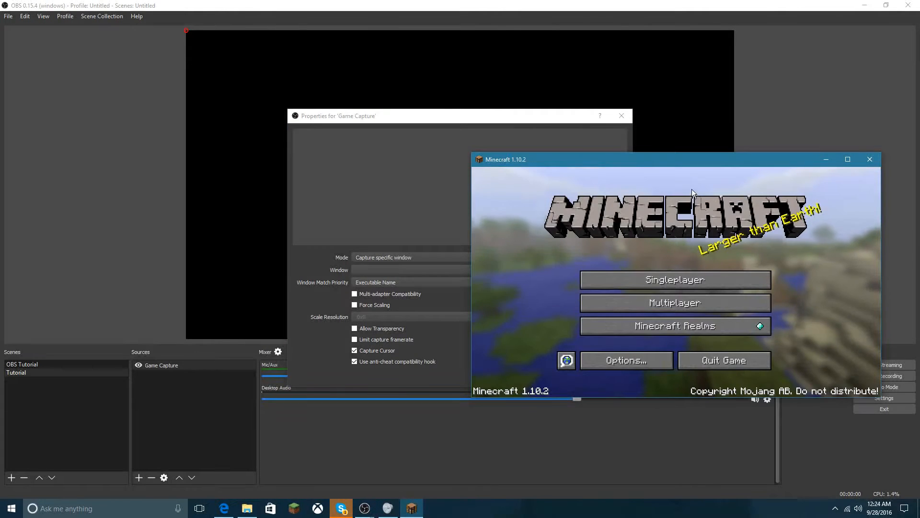
pyautogui.moveTo(701, 163); pyautogui.dragTo(770, 114)
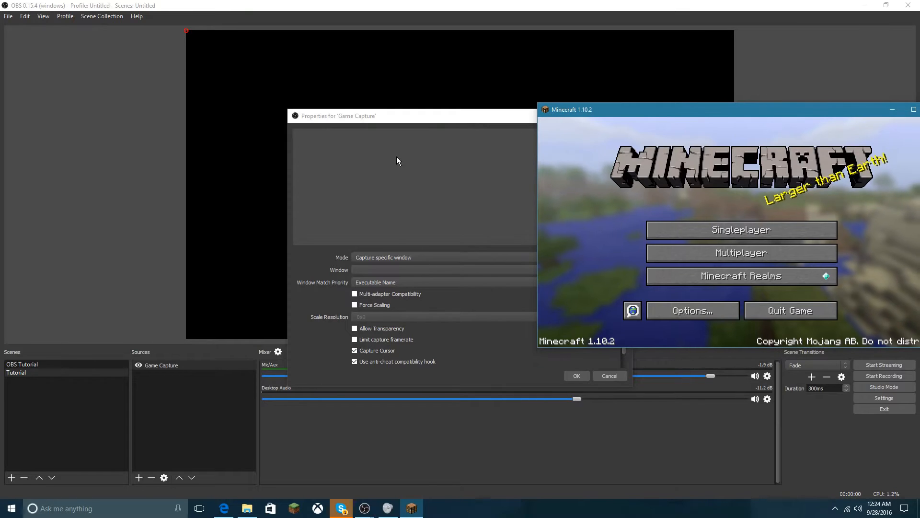
pyautogui.moveTo(424, 115); pyautogui.dragTo(339, 119)
pyautogui.click(410, 510)
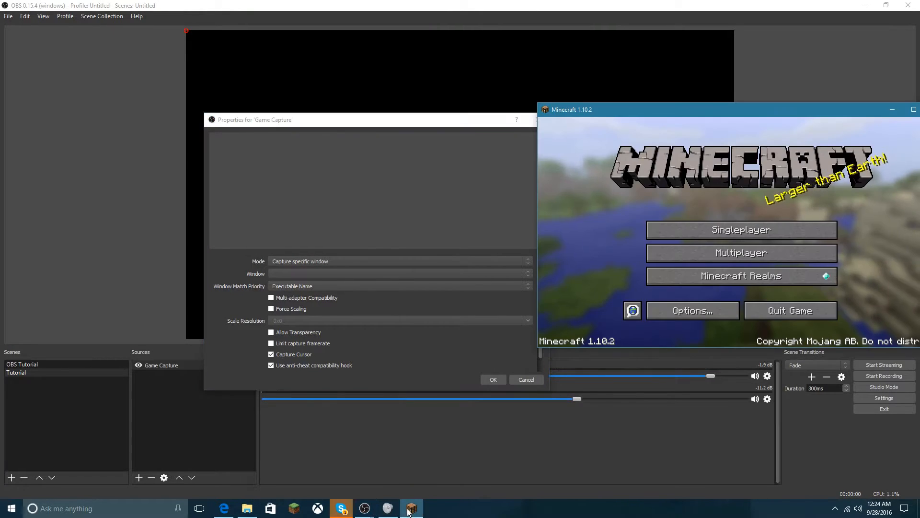
# - Look for Minecraft among the windows available for capture and cancel the Game Capture properties
pyautogui.click(352, 273)
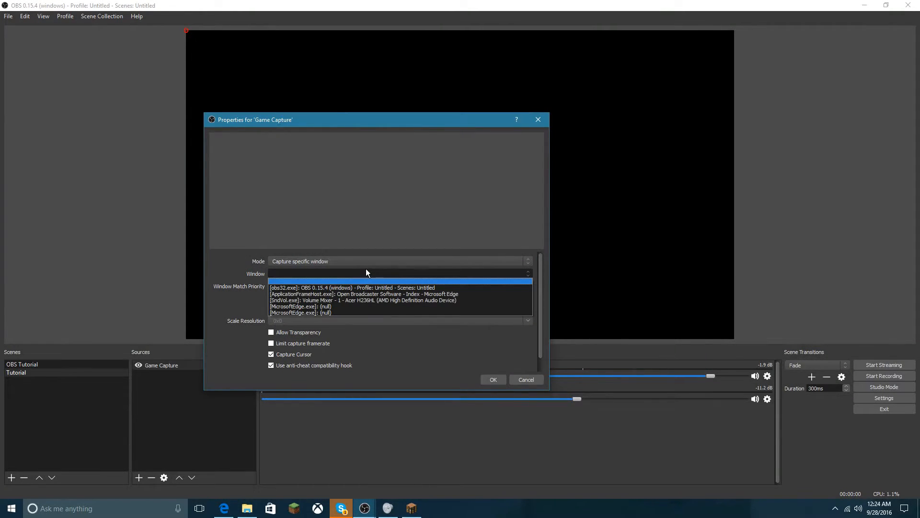
pyautogui.click(527, 381)
pyautogui.click(533, 377)
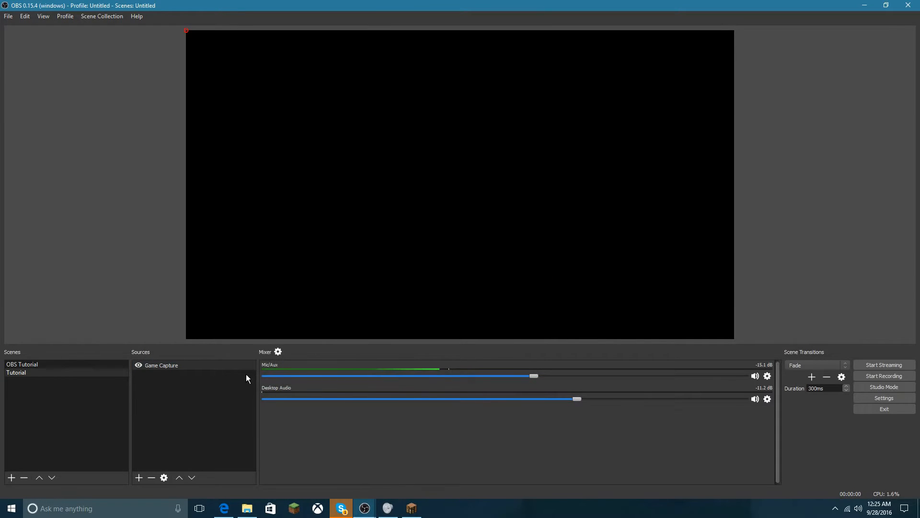
# - Set the Game Capture source to Capture specific window with the window [javaw.exe]: Minecraft 1.10.2 and accept the properties
pyautogui.click(164, 478)
pyautogui.click(398, 269)
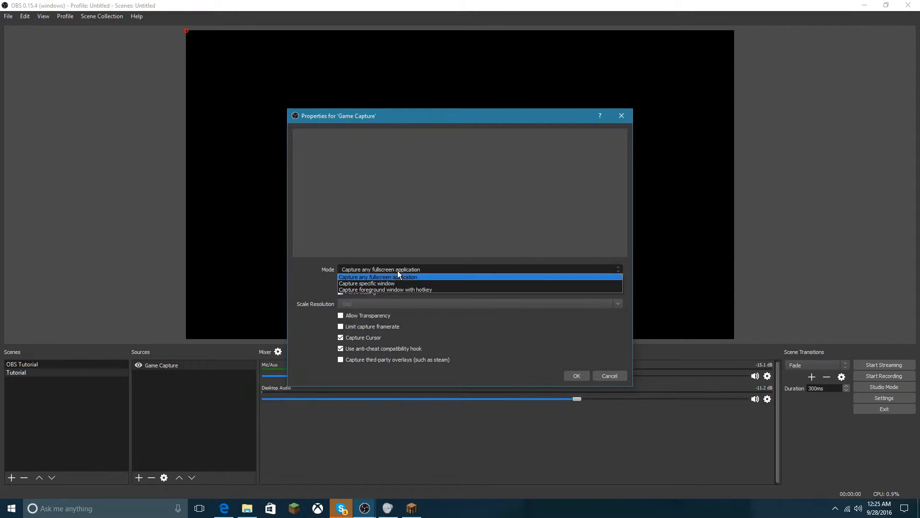
pyautogui.click(382, 280)
pyautogui.click(404, 270)
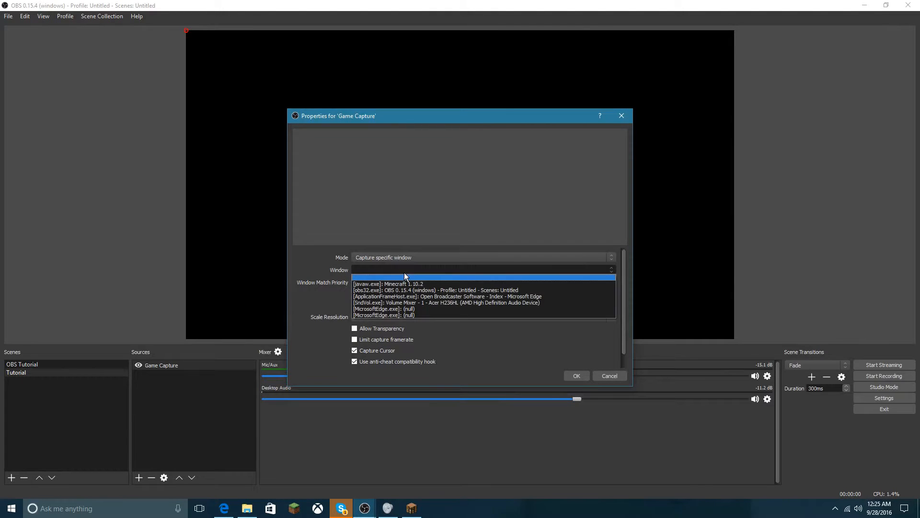
pyautogui.click(395, 283)
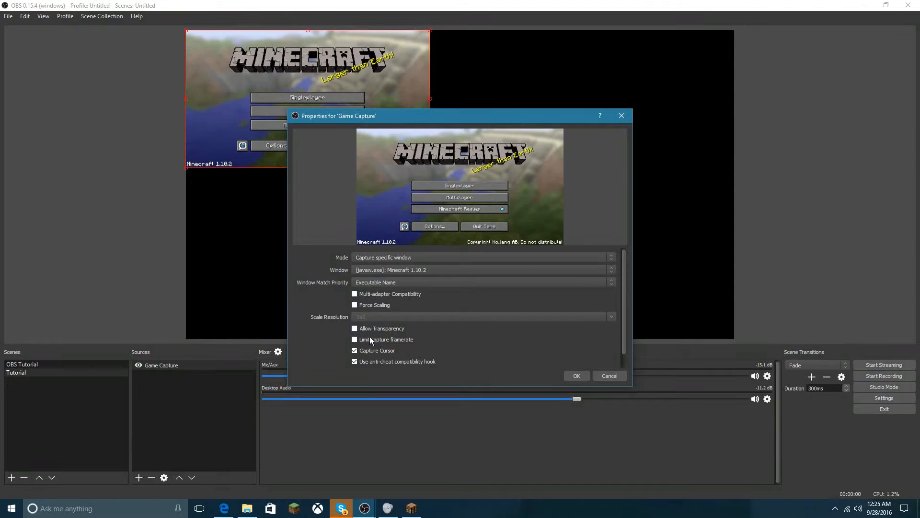
pyautogui.click(568, 373)
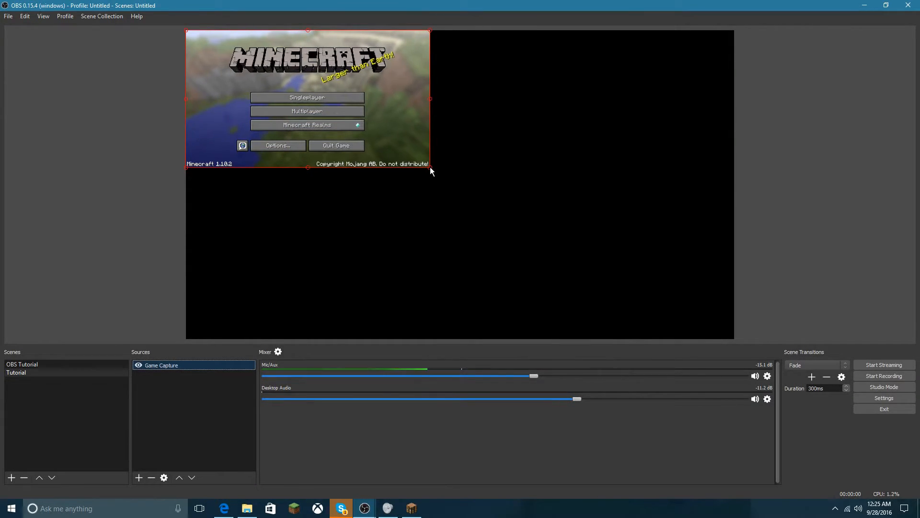
# - Try scaling the Minecraft capture up to fill the canvas and back down to just over a third of the canvas width
pyautogui.moveTo(430, 168); pyautogui.dragTo(733, 304)
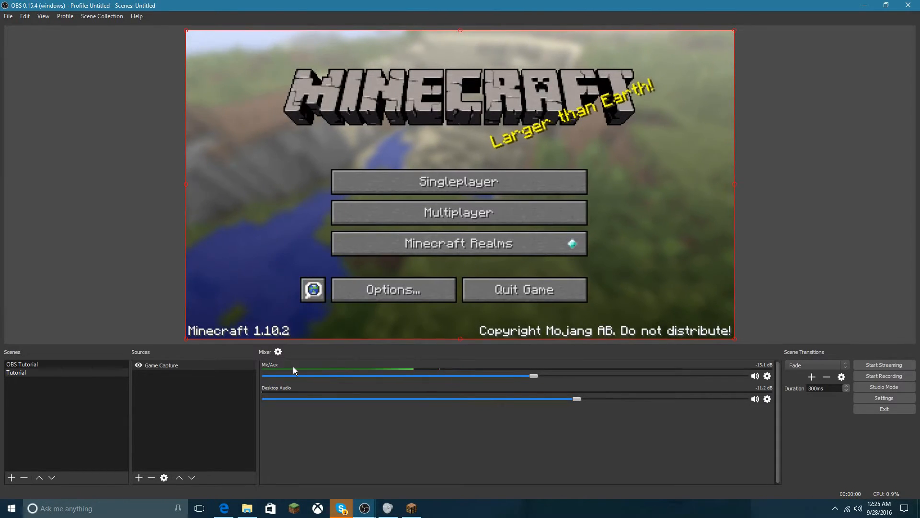
pyautogui.moveTo(733, 341); pyautogui.dragTo(390, 144)
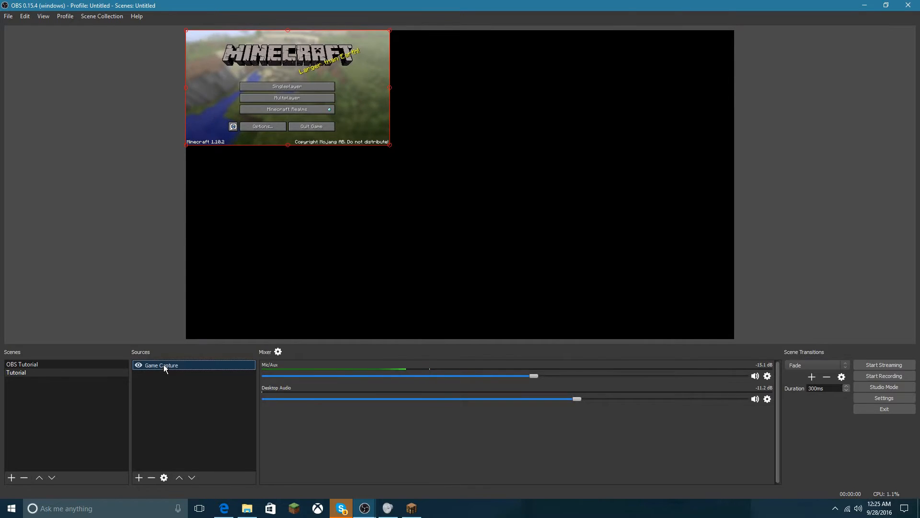
# - Add a Scaling/Aspect Ratio filter with resolution 1920x1080 to the Game Capture source and enlarge the capture to fill the canvas
pyautogui.rightClick(186, 367)
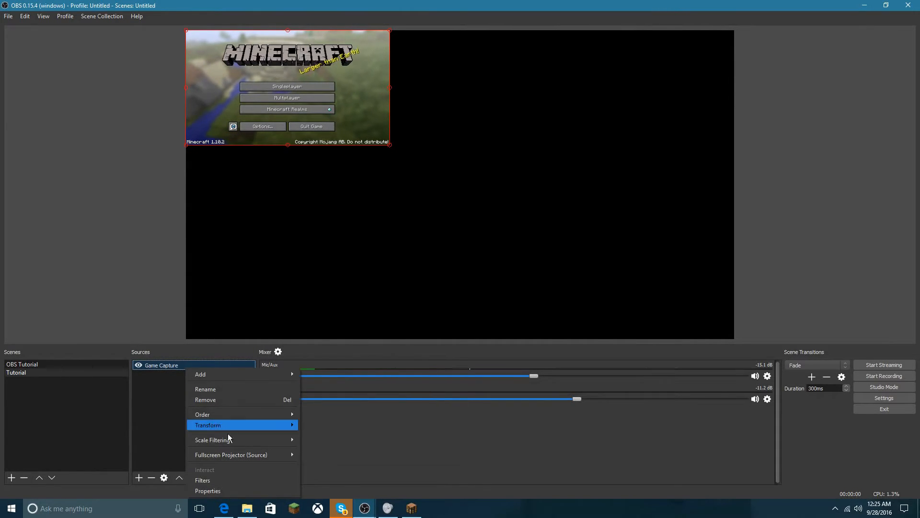
pyautogui.click(223, 478)
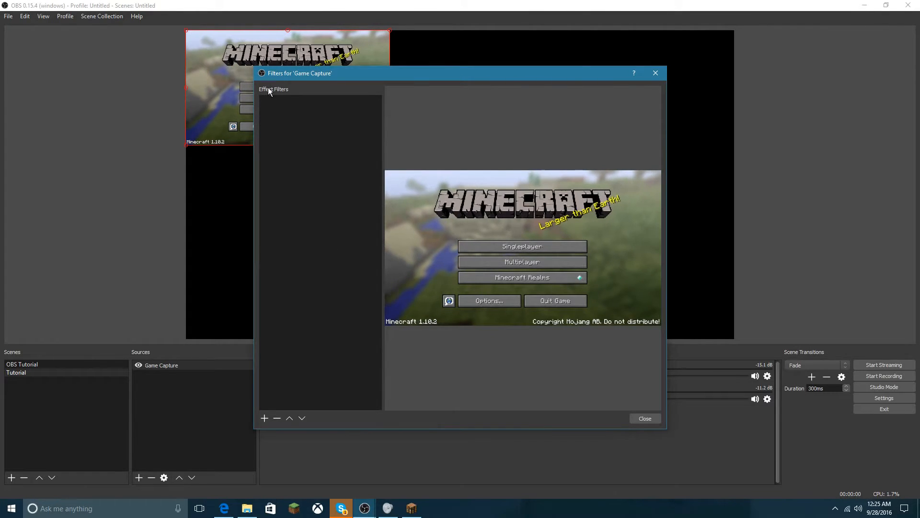
pyautogui.click(264, 419)
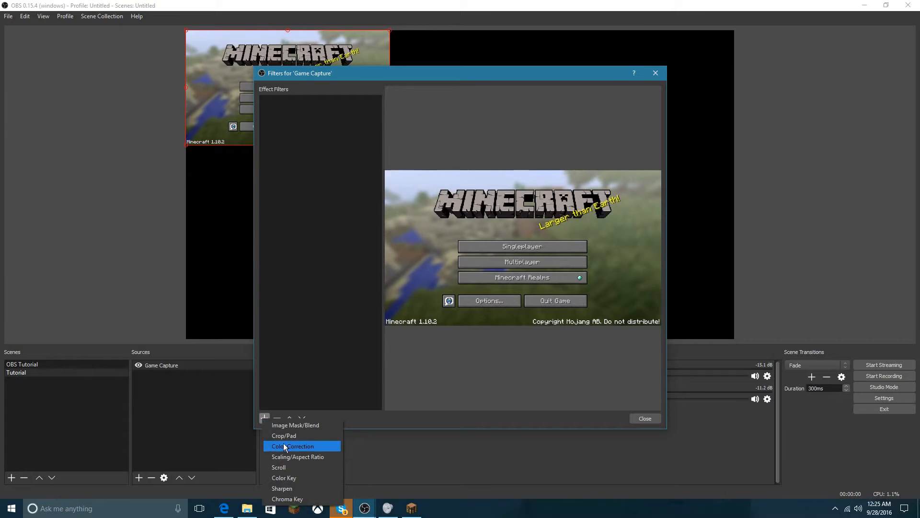
pyautogui.click(301, 460)
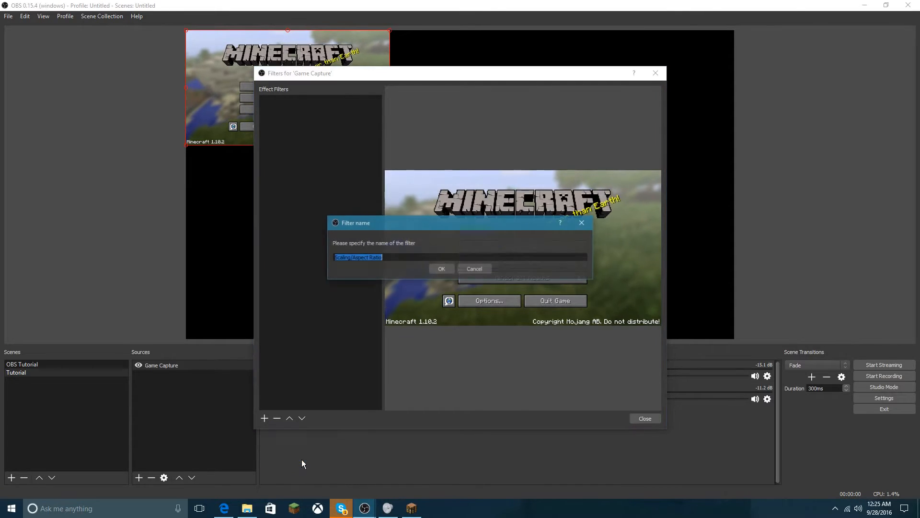
pyautogui.click(442, 270)
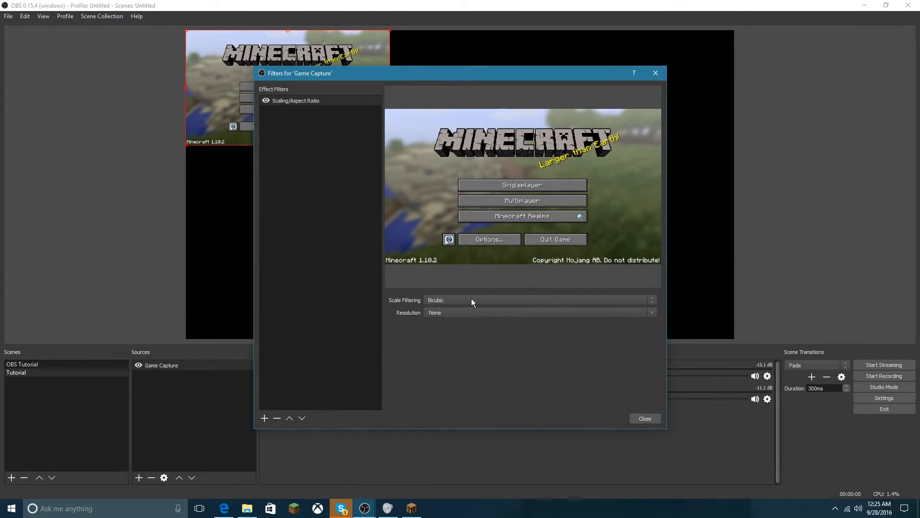
pyautogui.click(654, 313)
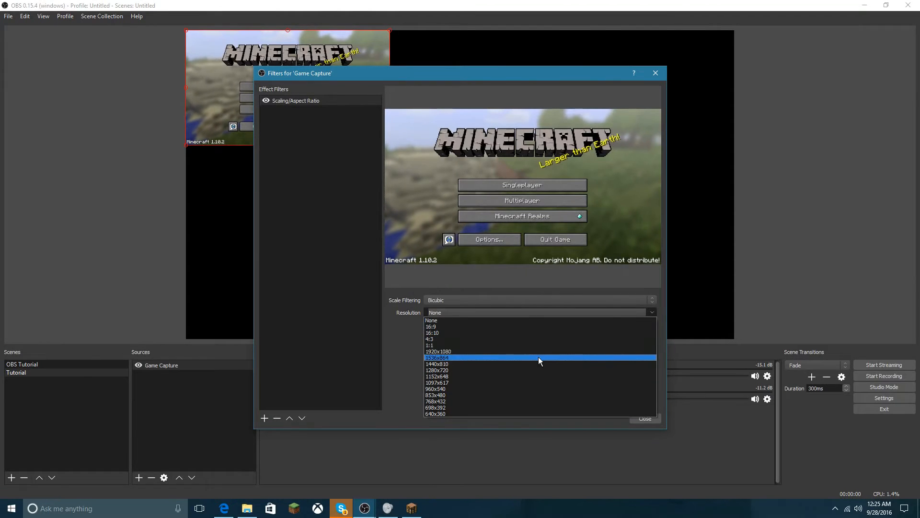
pyautogui.click(524, 352)
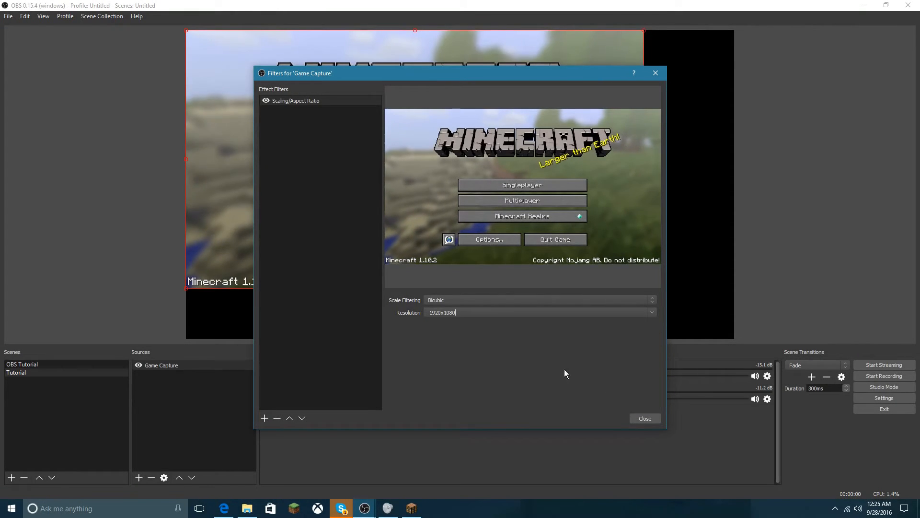
pyautogui.click(646, 418)
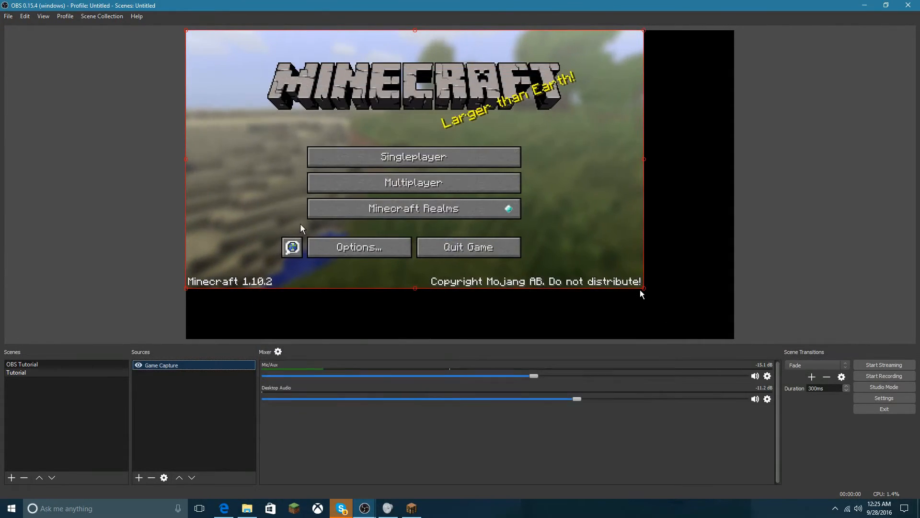
pyautogui.moveTo(644, 287); pyautogui.dragTo(735, 324)
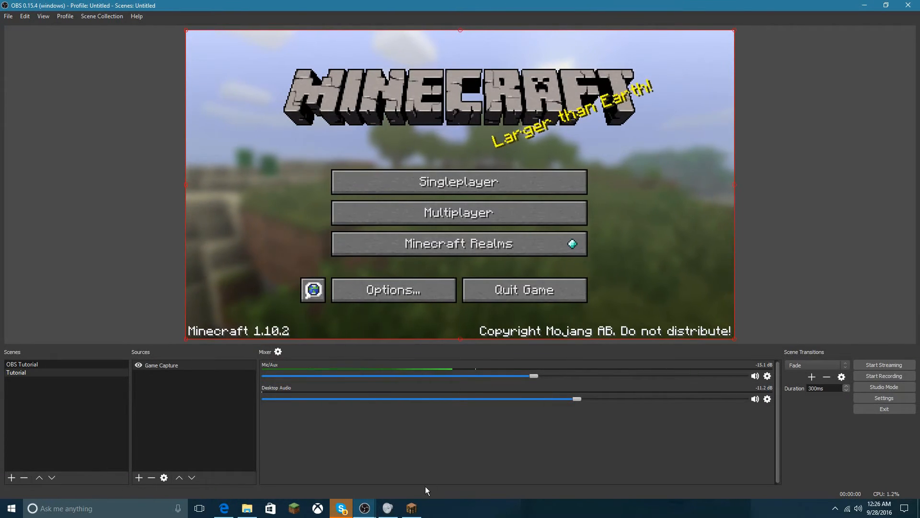
# - Switch to Minecraft, move its window over the preview, and open and leave the multiplayer server list to check the live capture
pyautogui.click(412, 508)
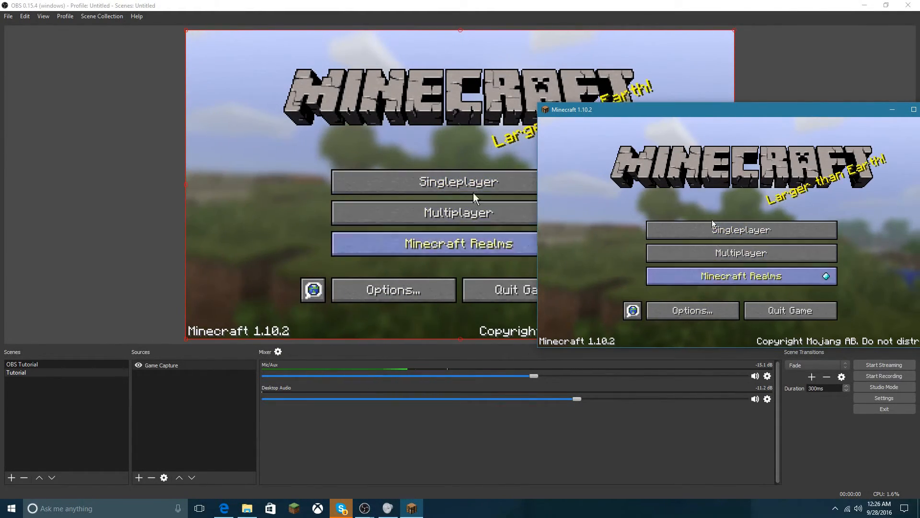
pyautogui.moveTo(741, 110); pyautogui.dragTo(655, 113)
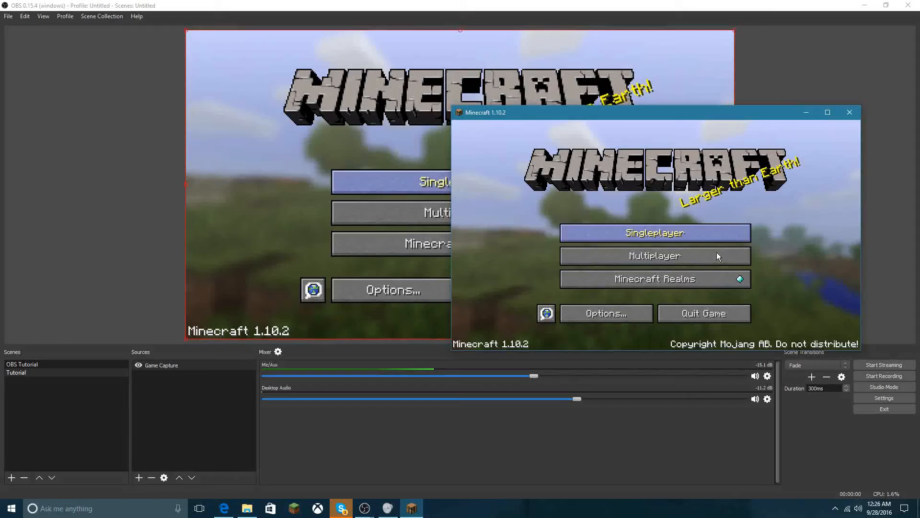
pyautogui.click(652, 256)
pyautogui.scroll(-3, 644, 180)
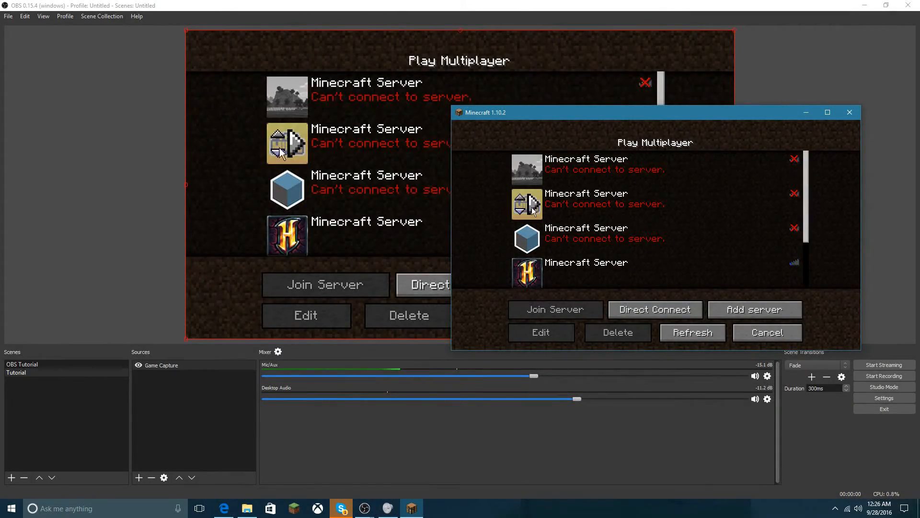
pyautogui.click(773, 338)
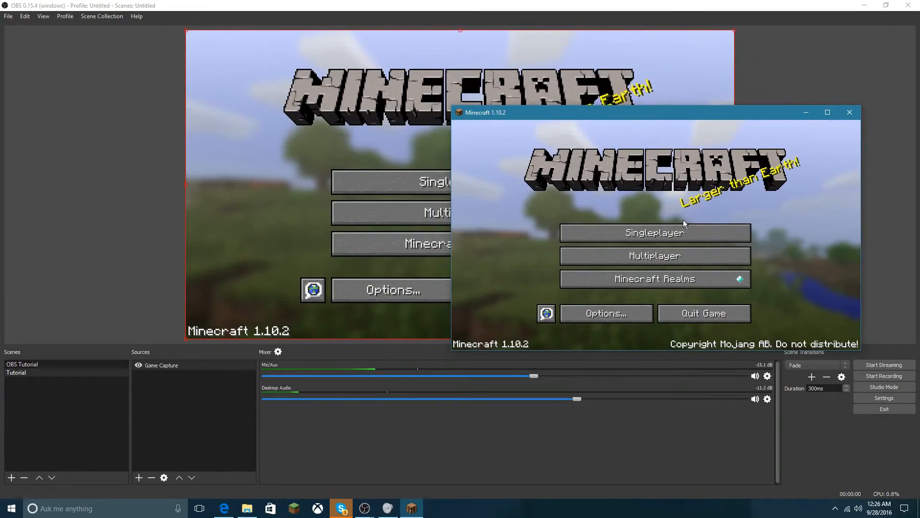
# - Load the singleplayer world Western Town in Minecraft to check gameplay in the capture preview
pyautogui.click(641, 169)
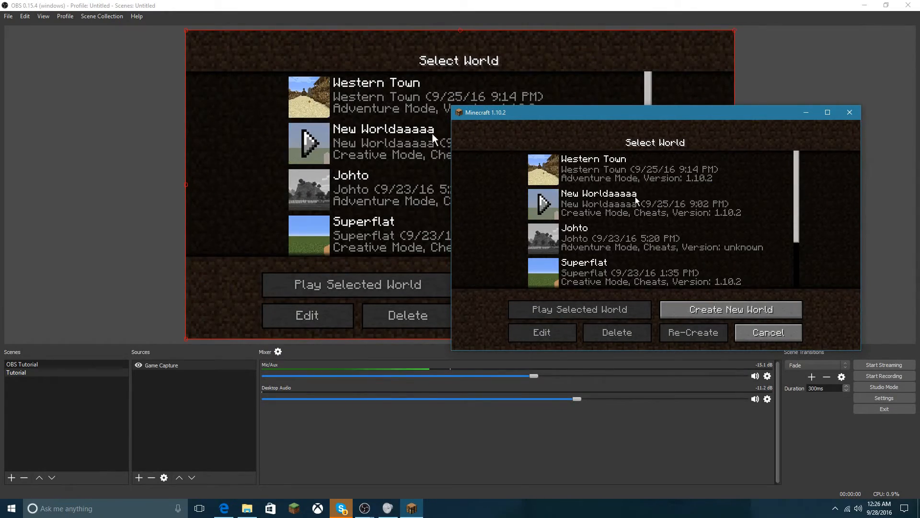
pyautogui.doubleClick(632, 175)
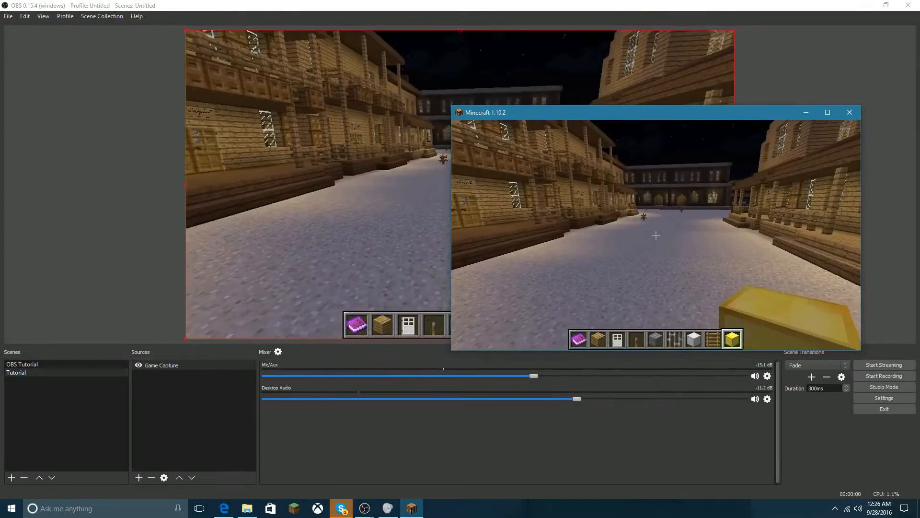
# - Leave the Western Town world for the title screen and quit Minecraft
pyautogui.press('Escape')
pyautogui.click(726, 289)
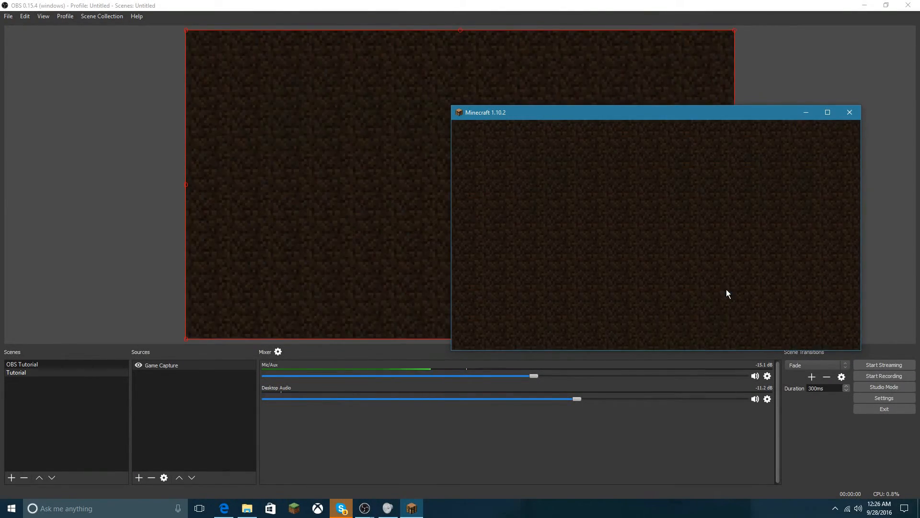
pyautogui.click(724, 313)
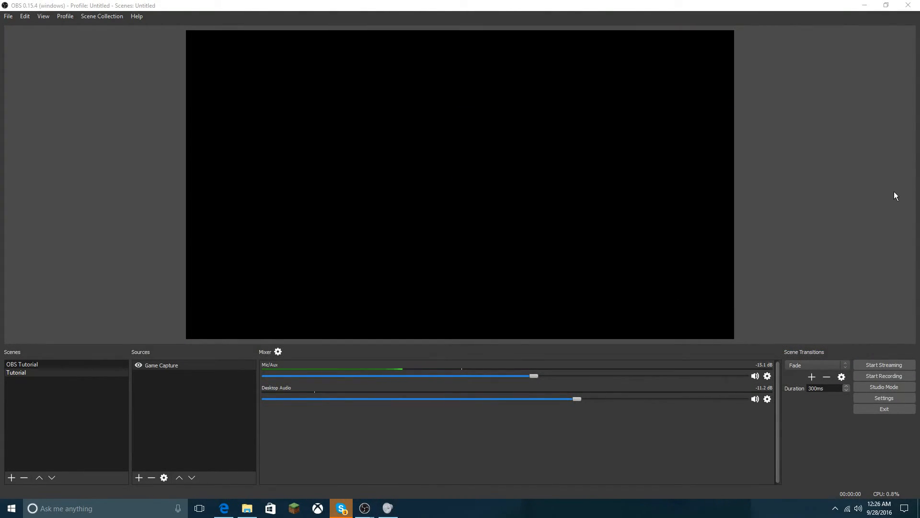